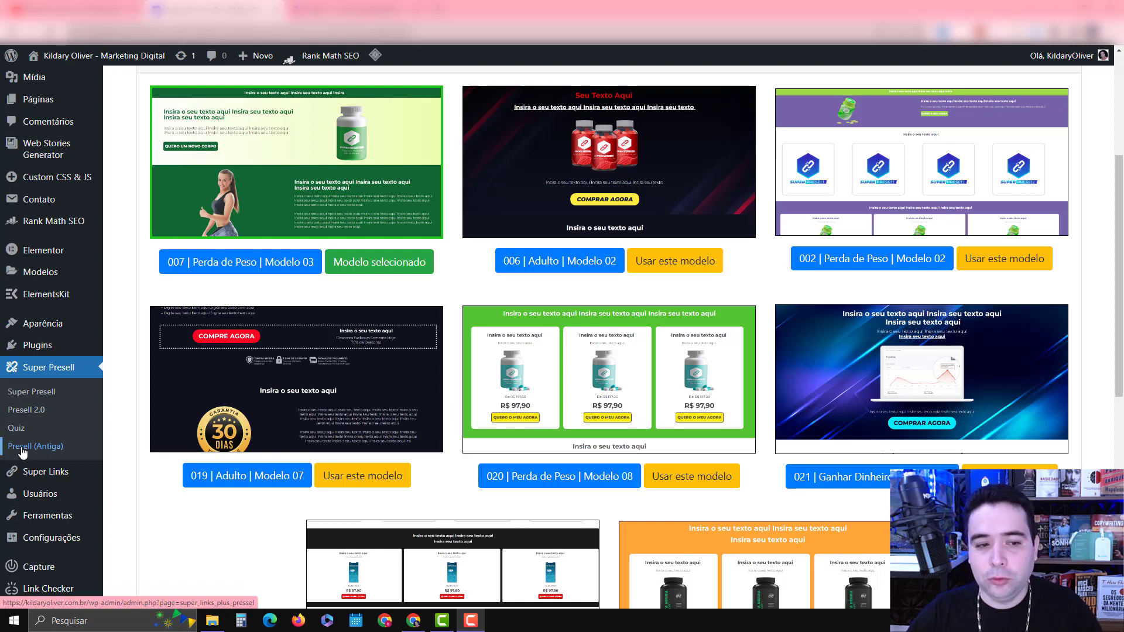
# Start creating a new Presell 2.0 page in Super Presell
pyautogui.scroll(5, 194, 492)
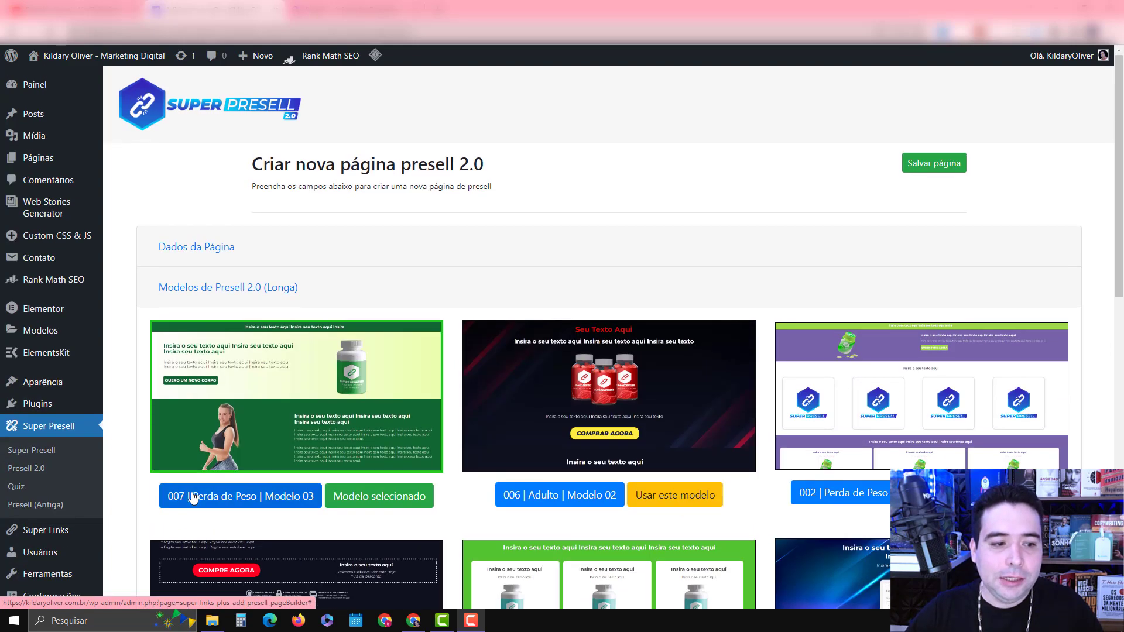
pyautogui.click(30, 450)
pyautogui.click(26, 469)
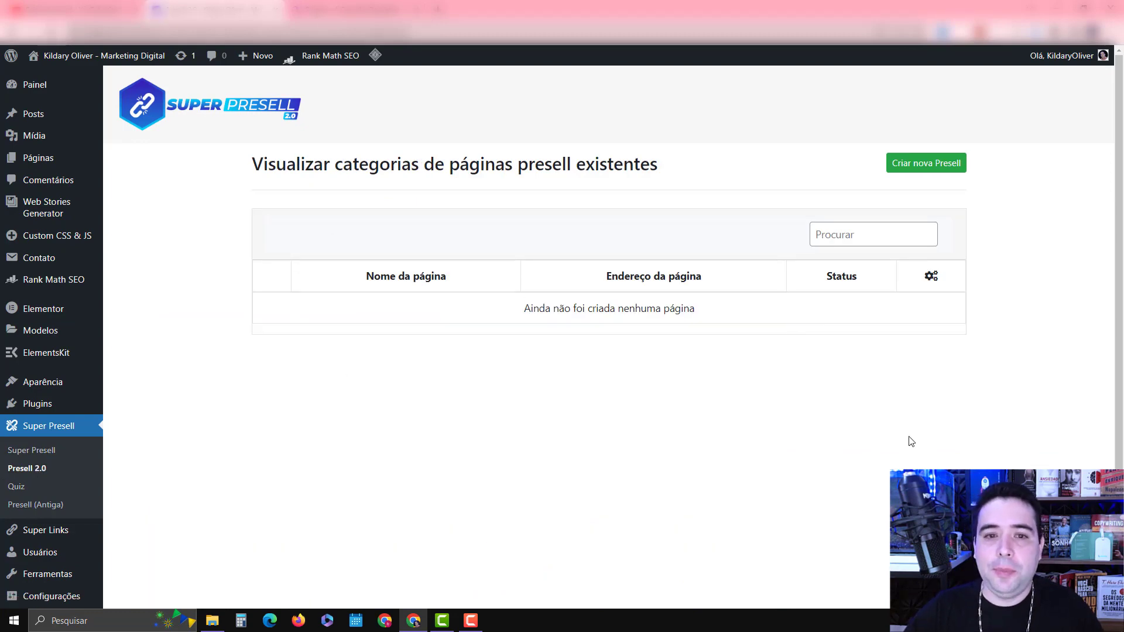
pyautogui.click(922, 166)
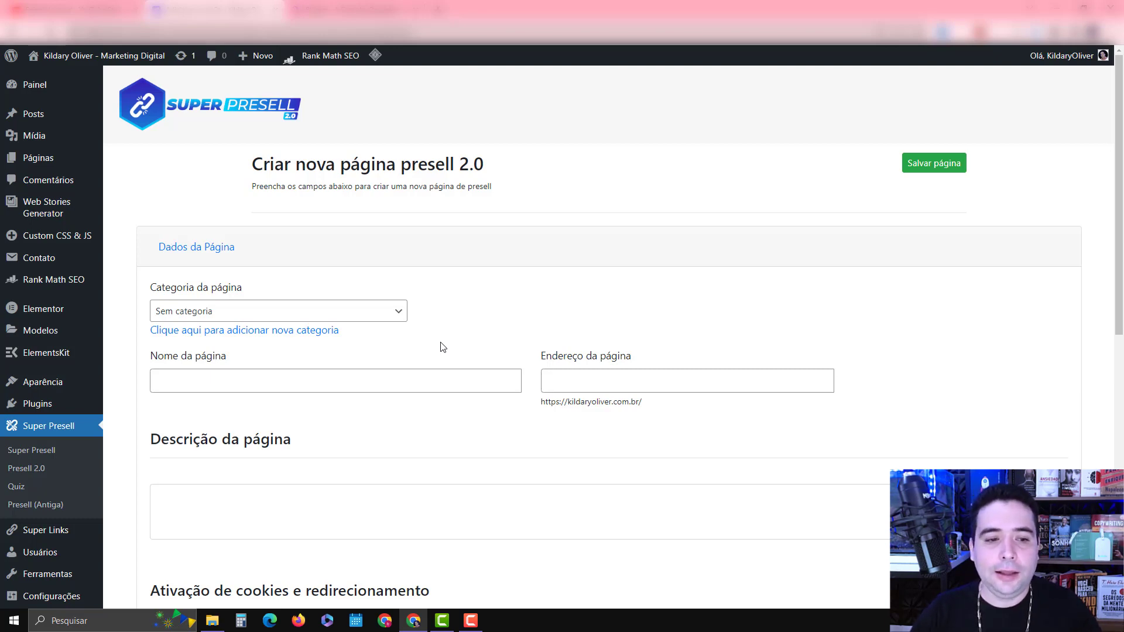
# Add and save a new page category named "Moda e beleza"
pyautogui.click(309, 333)
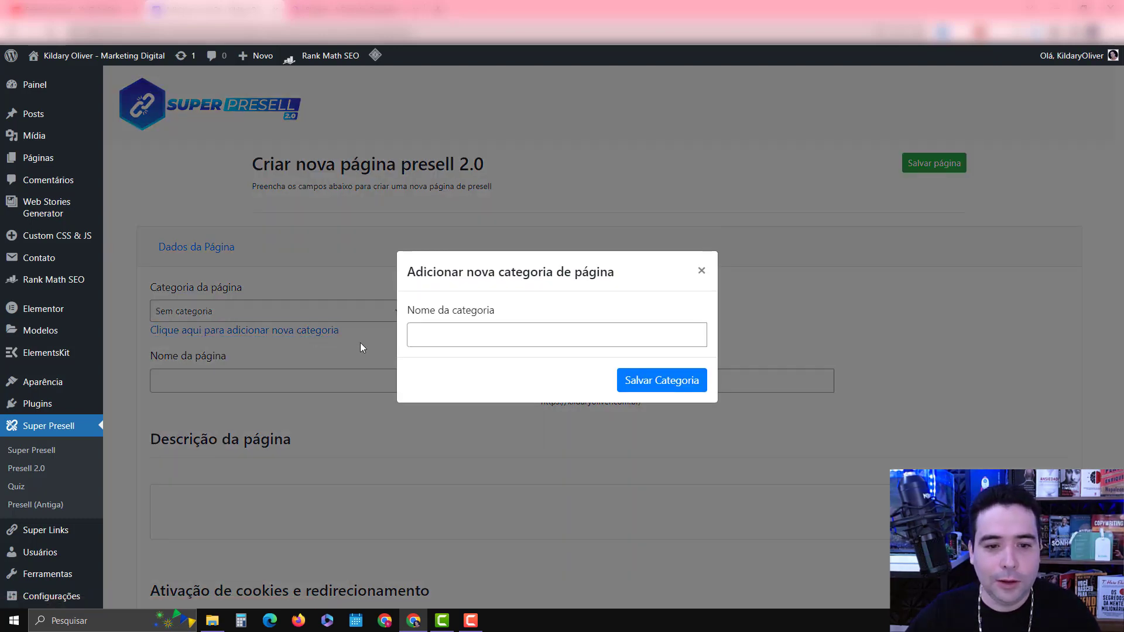
pyautogui.click(427, 337)
pyautogui.write('Moda')
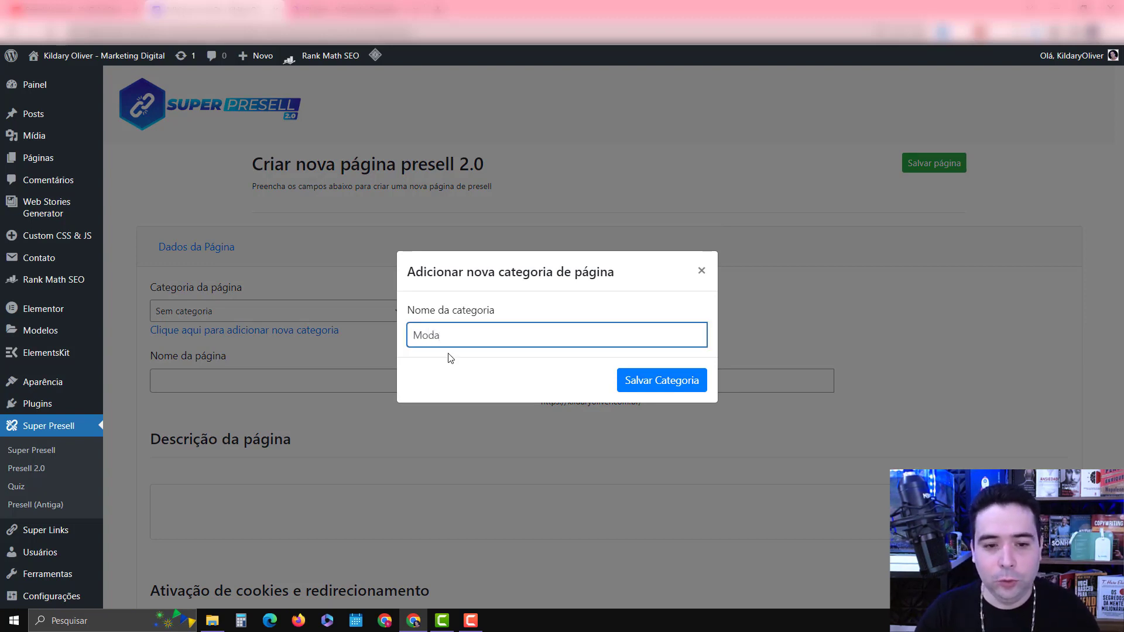
pyautogui.write(' e beleza')
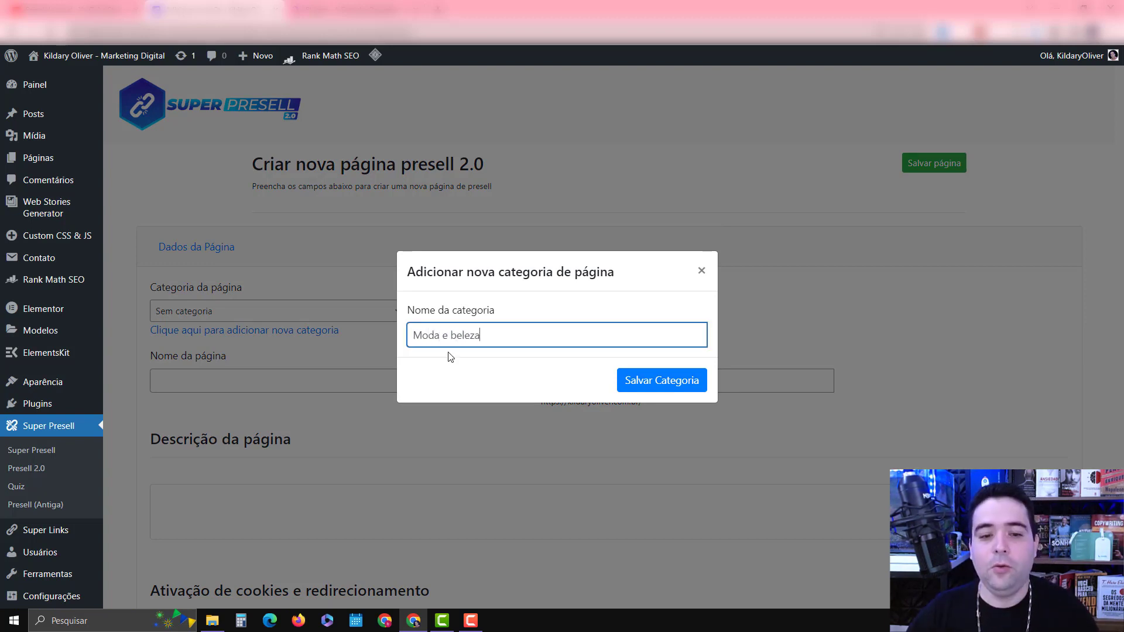
pyautogui.click(655, 382)
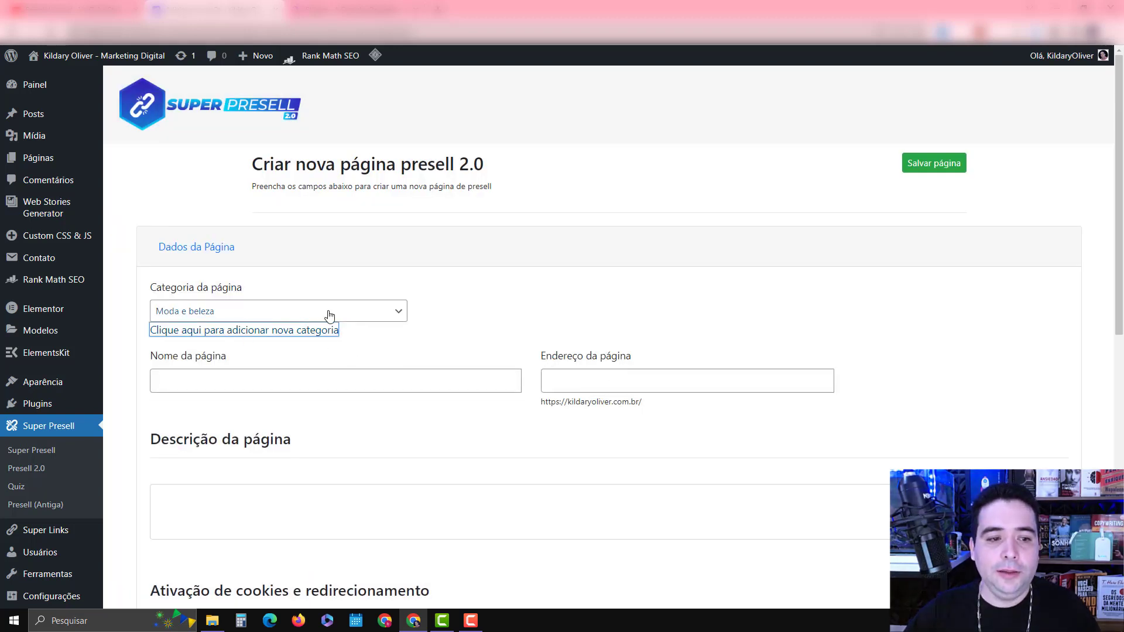
# Name the page "Curso de máquiagem" and set its address to "cursodemaquiagem"
pyautogui.click(325, 374)
pyautogui.write('Curso de máquiagem')
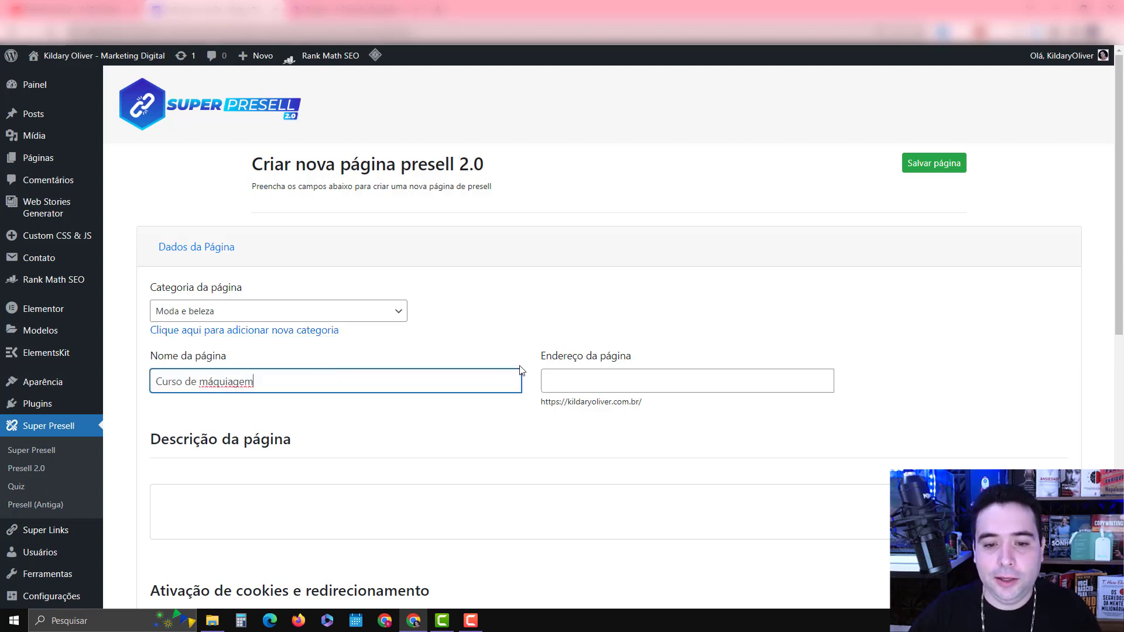
pyautogui.click(554, 385)
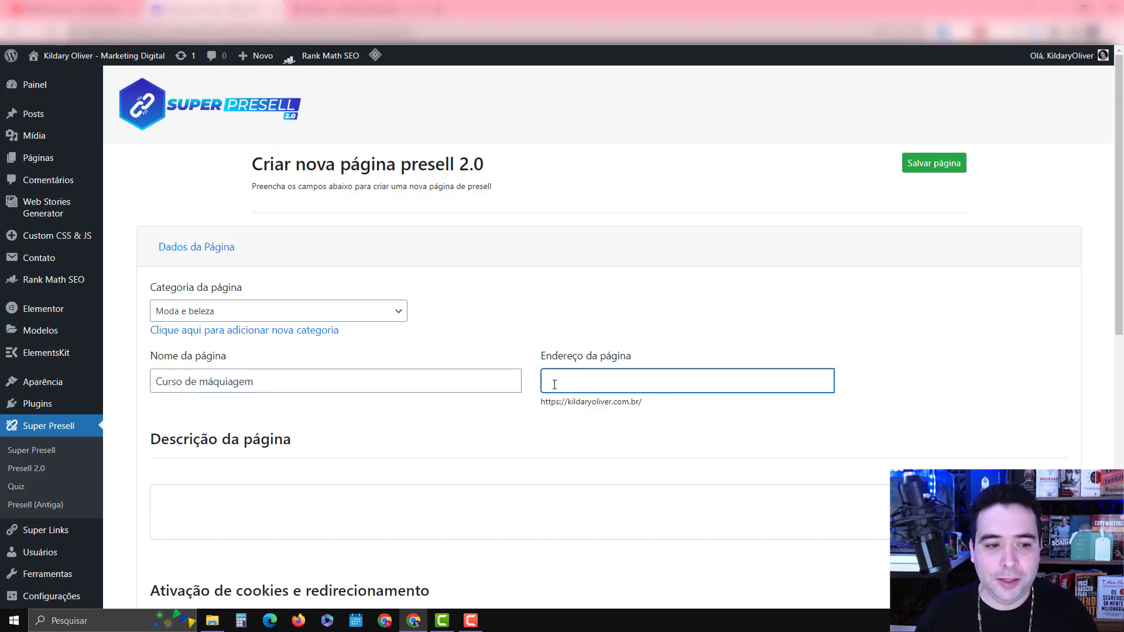
pyautogui.write('curso')
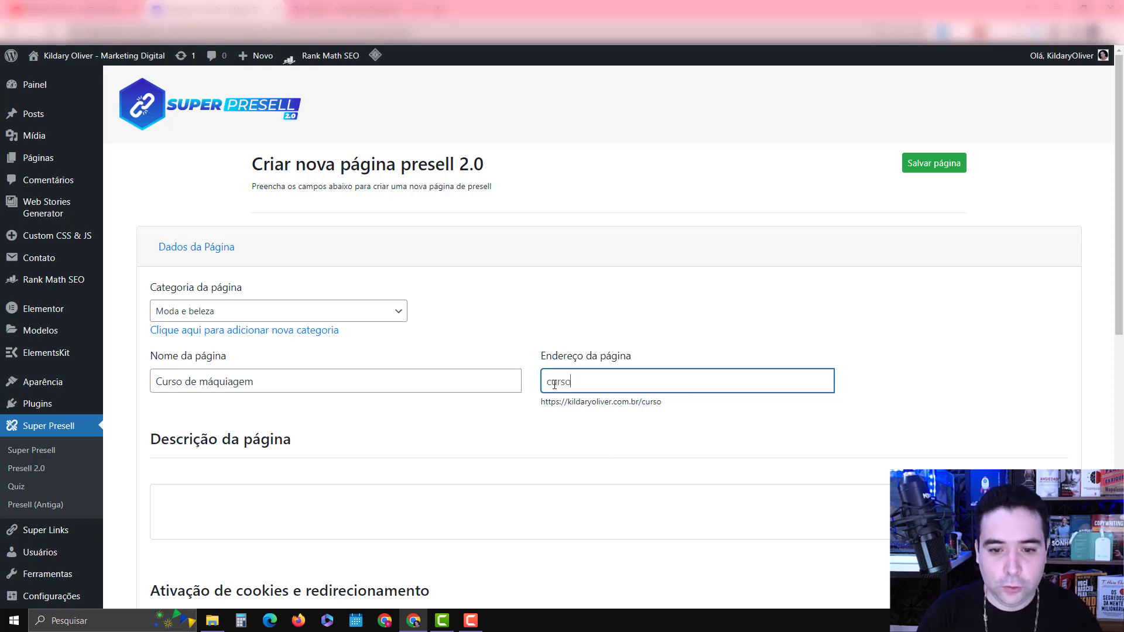
pyautogui.write('demaquiagem')
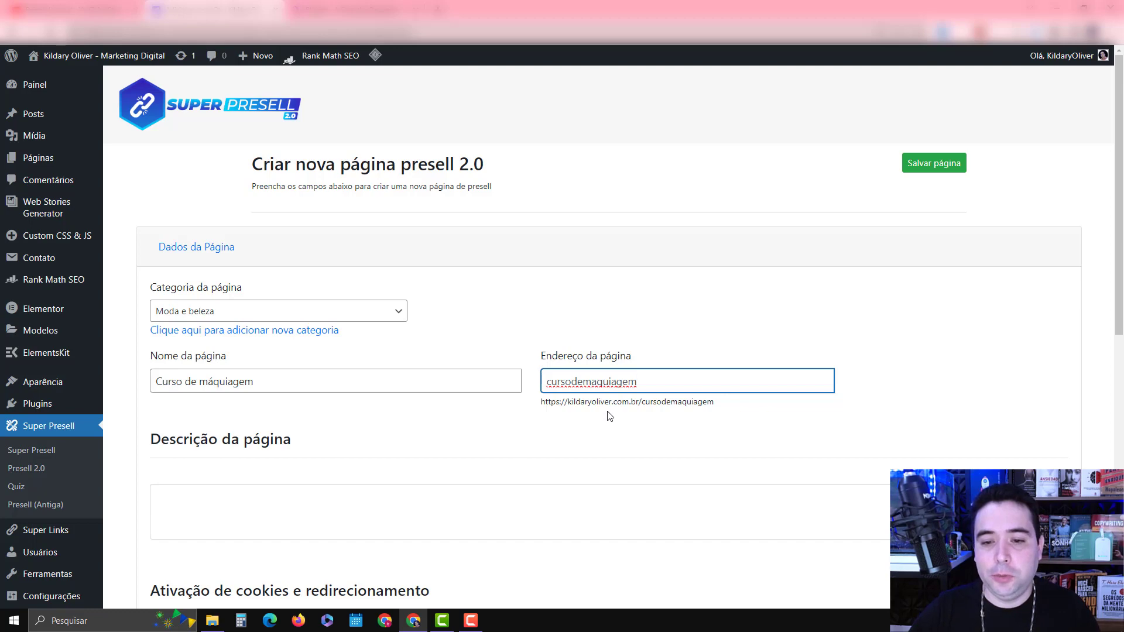
pyautogui.click(718, 416)
pyautogui.moveTo(712, 400); pyautogui.dragTo(543, 404)
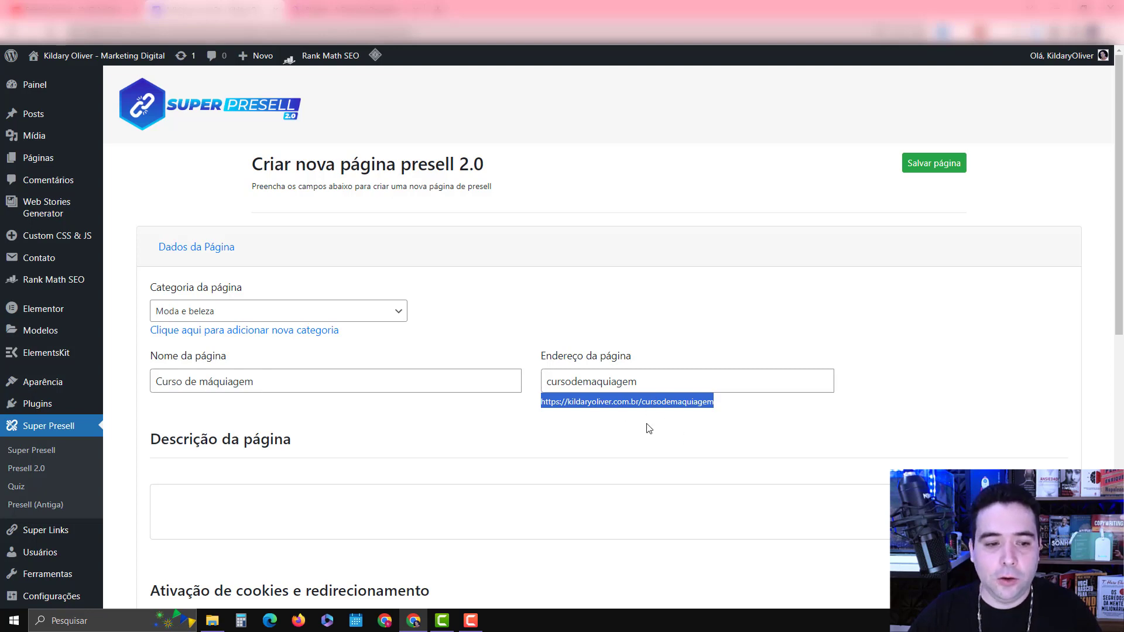
# Leave the page description and the cookie and redirection links blank, and continue to the long presell templates
pyautogui.scroll(-1, 176, 420)
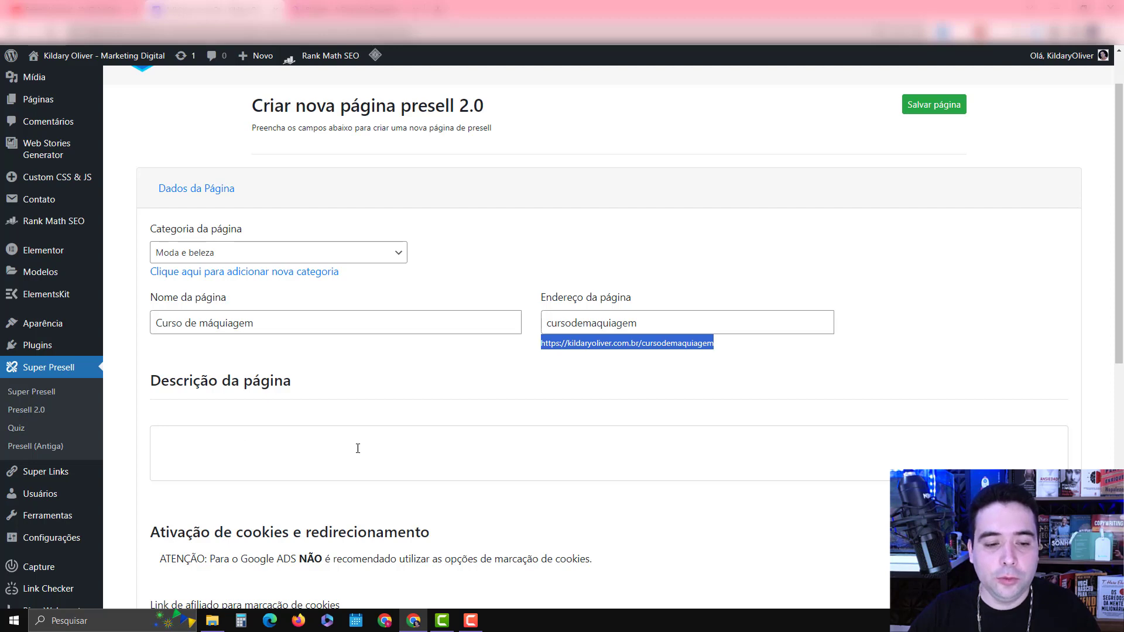
pyautogui.scroll(-4, 446, 446)
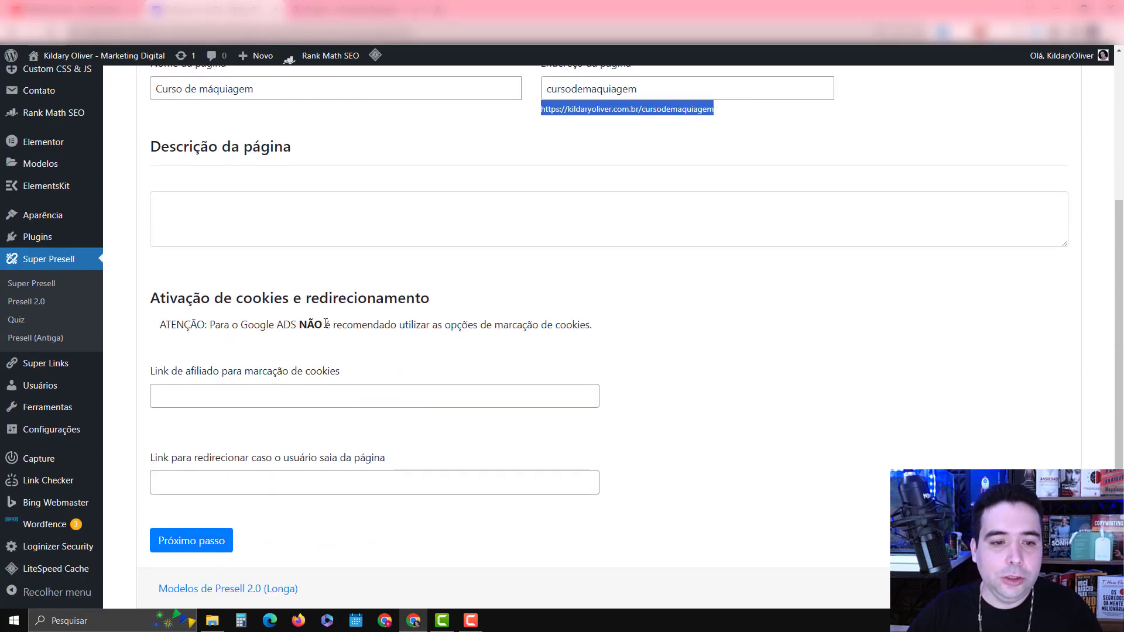
pyautogui.moveTo(155, 301); pyautogui.dragTo(477, 304)
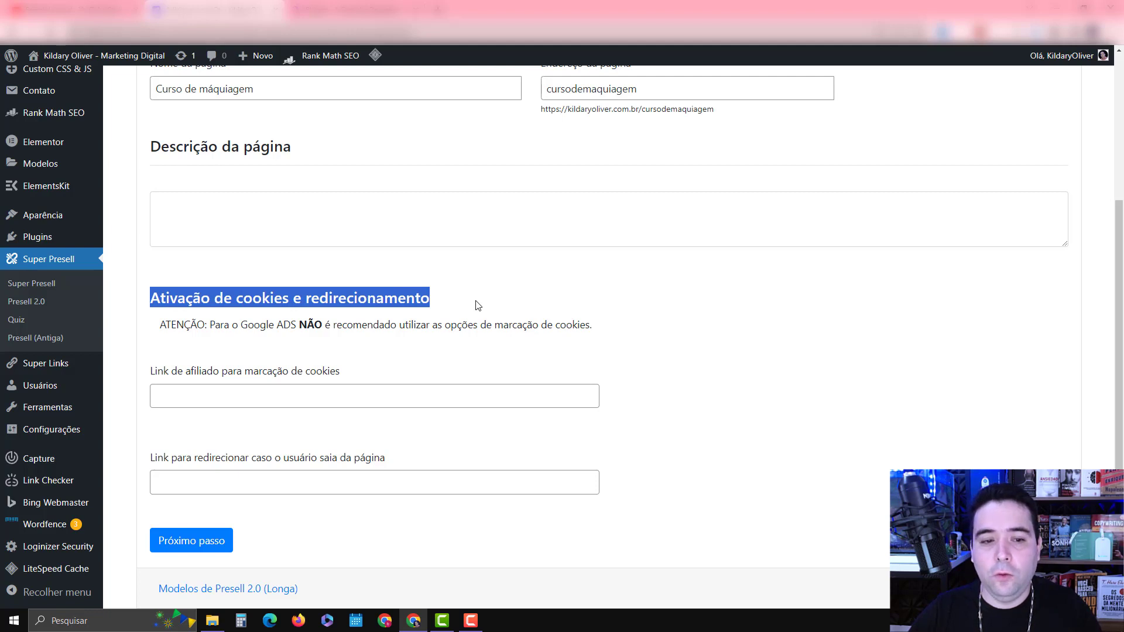
pyautogui.moveTo(156, 325); pyautogui.dragTo(643, 345)
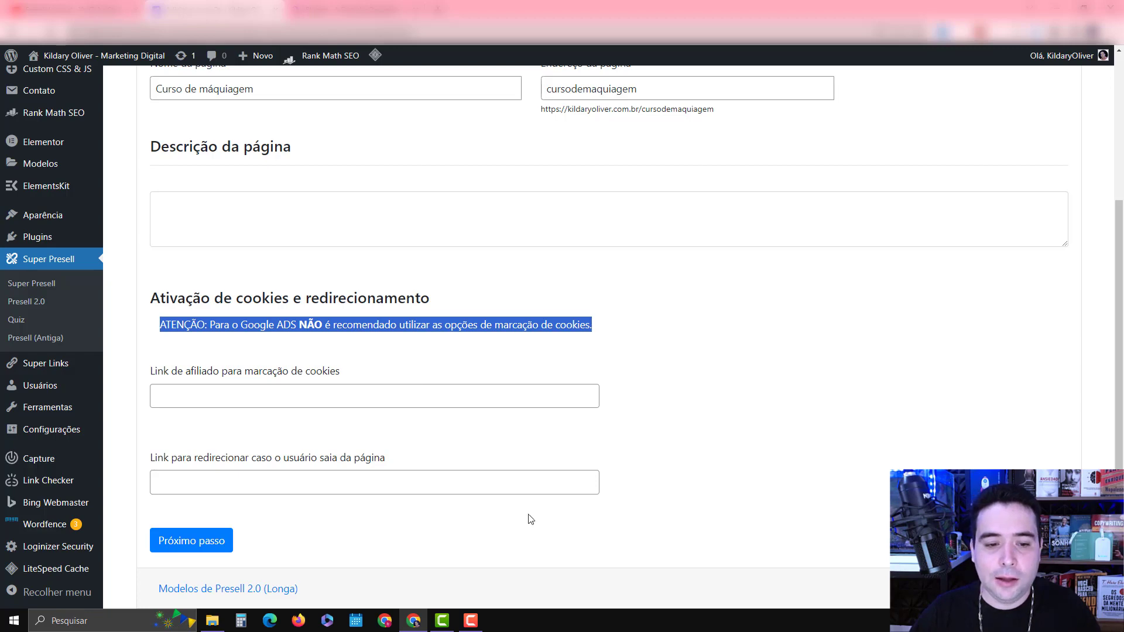
pyautogui.click(442, 350)
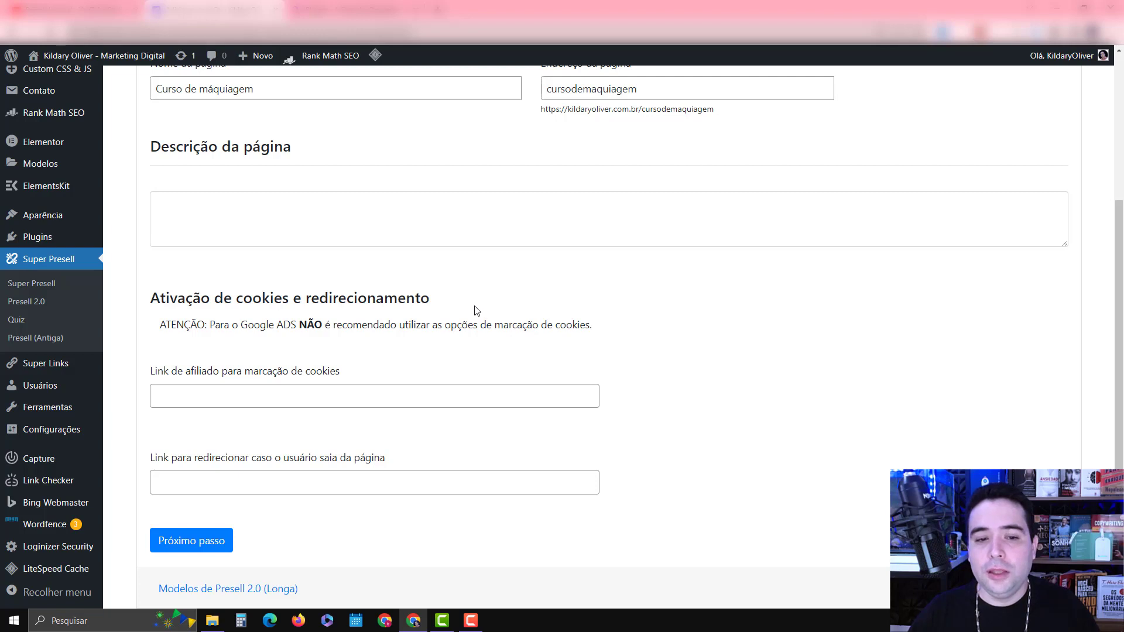
pyautogui.tripleClick(231, 319)
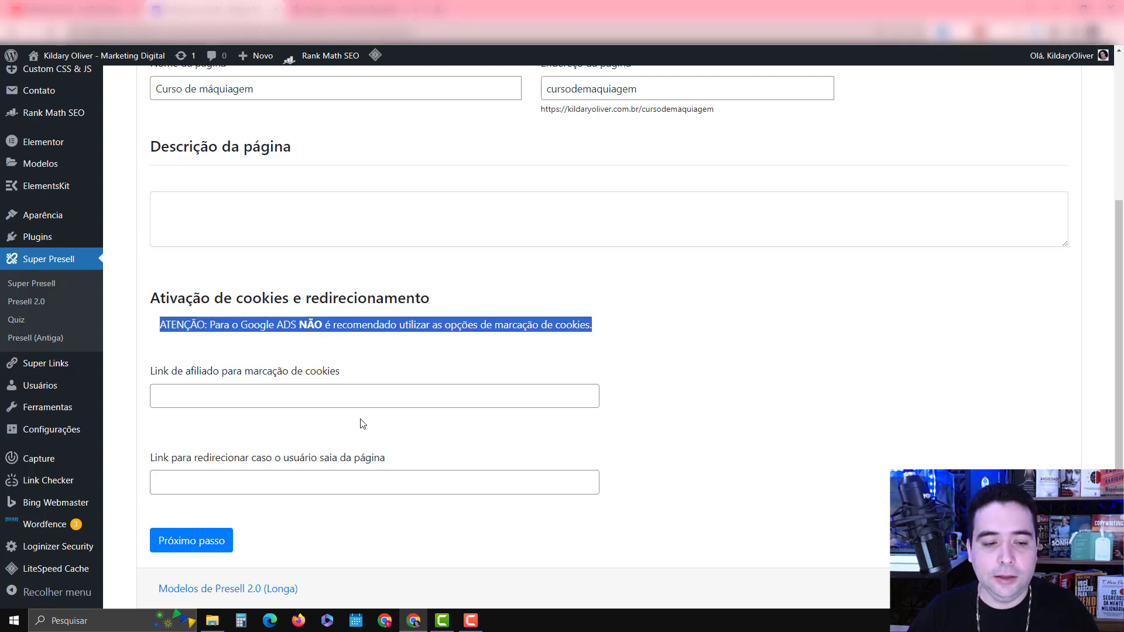
pyautogui.scroll(-2, 344, 394)
pyautogui.click(193, 425)
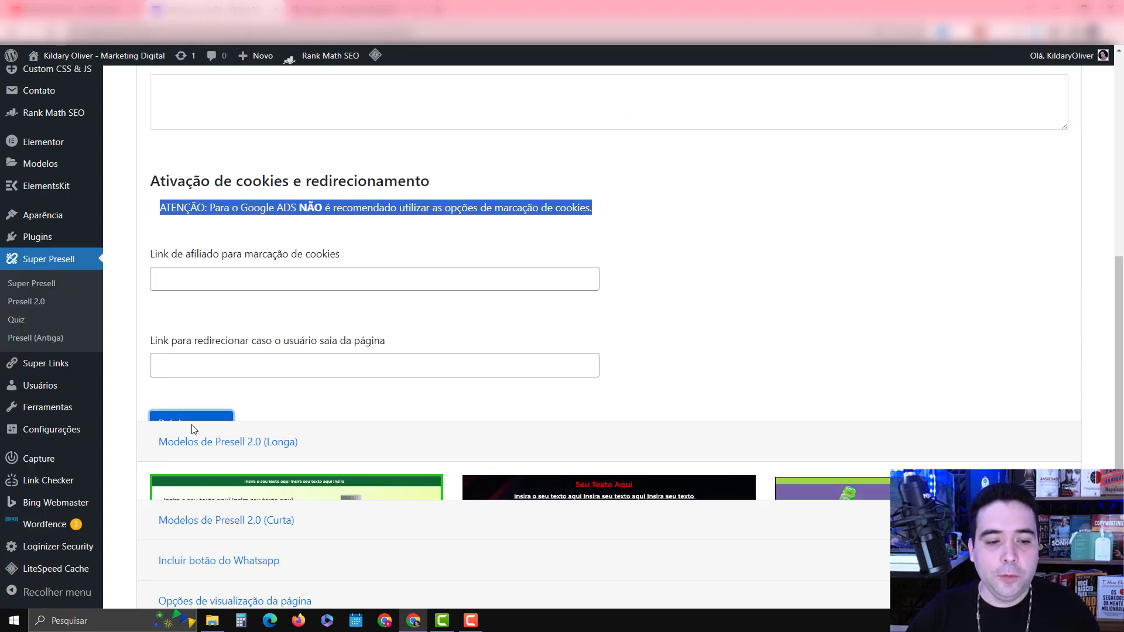
# Choose the long template "006 | Adulto | Modelo 02" for the page
pyautogui.scroll(5, 567, 418)
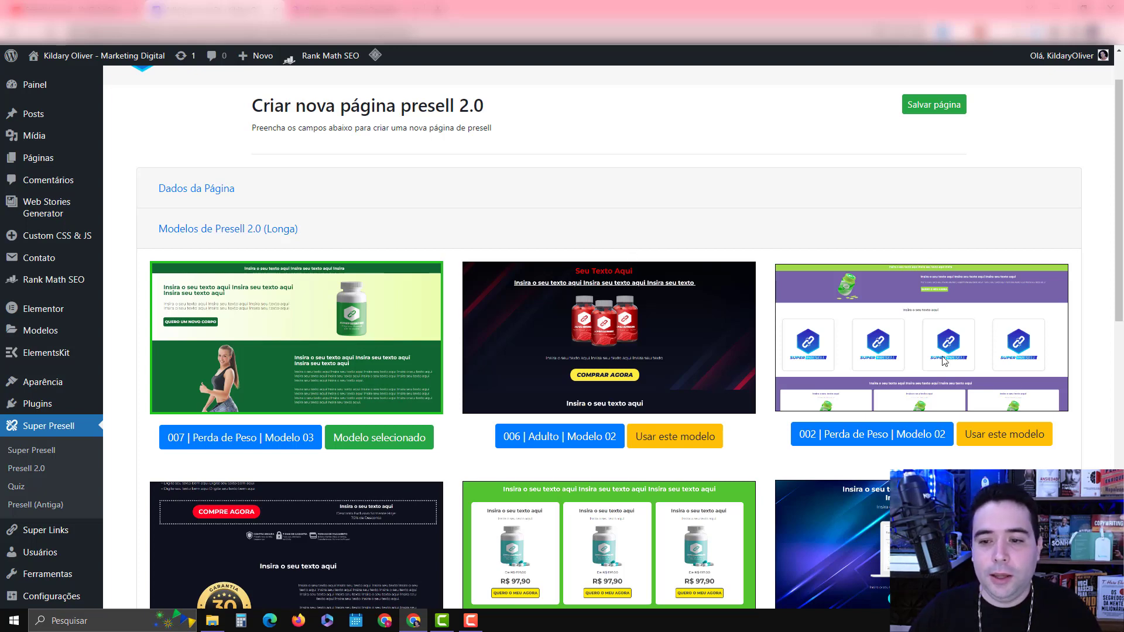
pyautogui.scroll(-2, 510, 468)
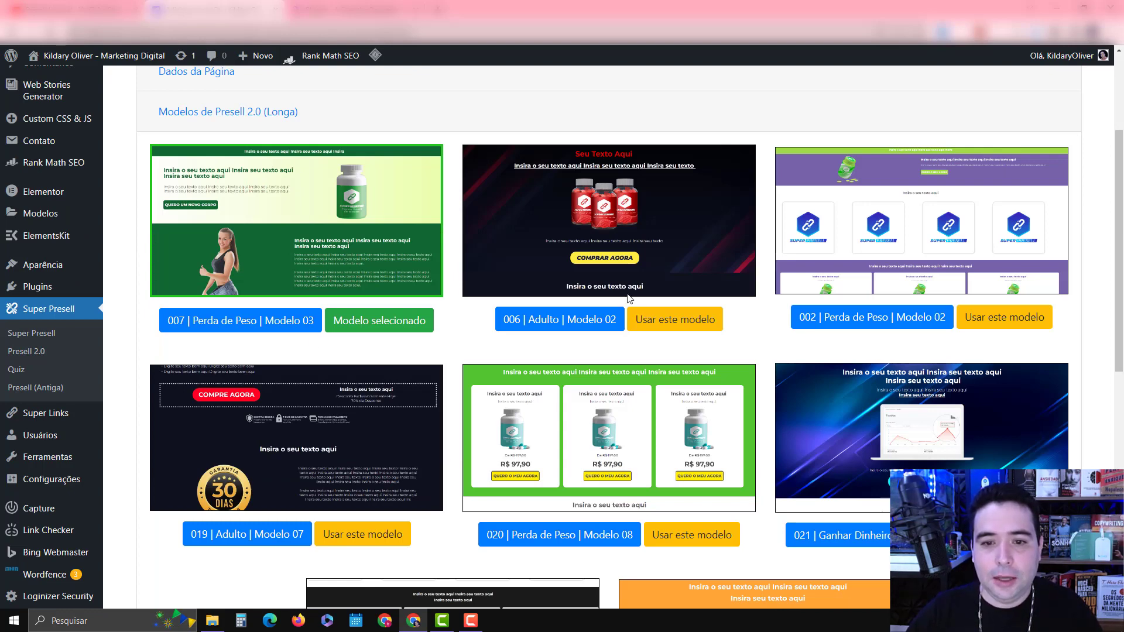
pyautogui.click(676, 320)
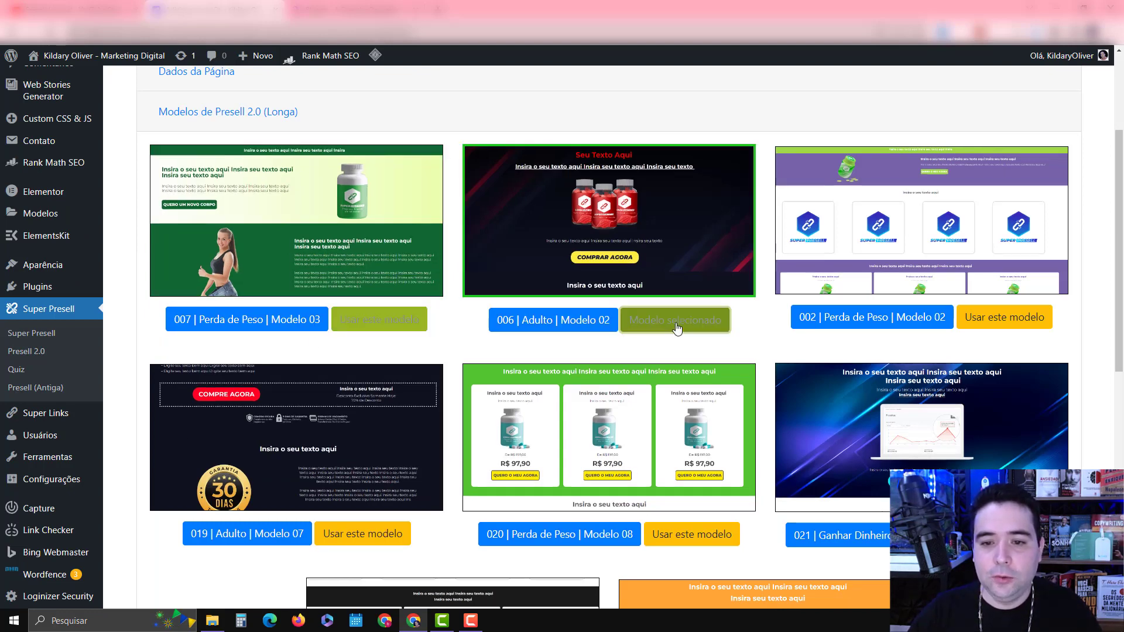
# Look through the short presell templates without choosing one and continue to the WhatsApp button settings
pyautogui.scroll(-9, 519, 317)
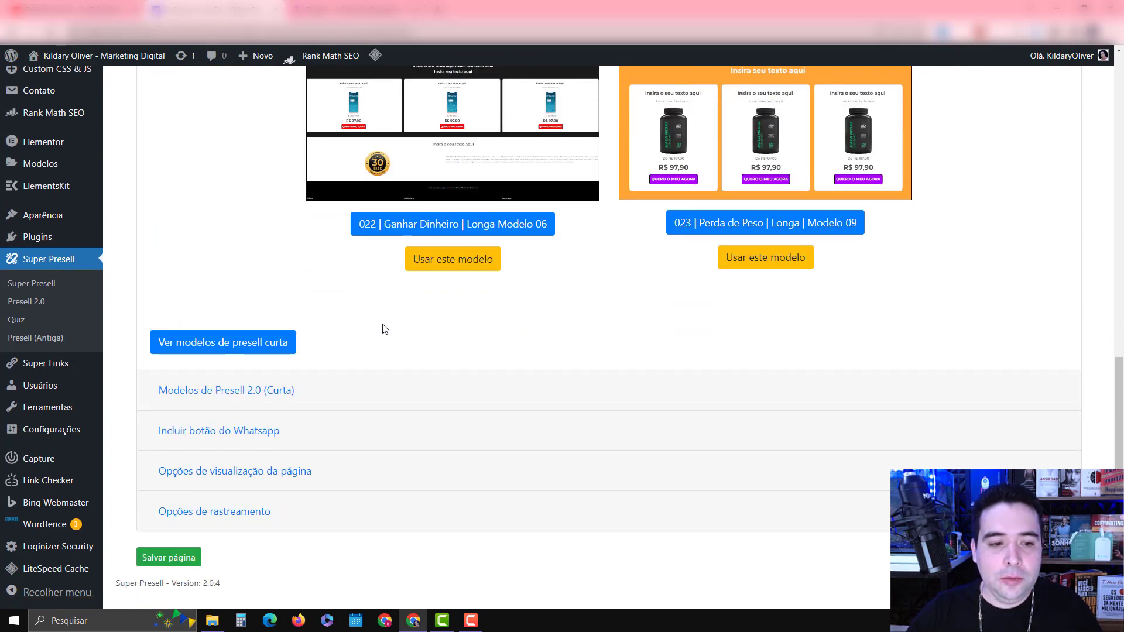
pyautogui.click(245, 391)
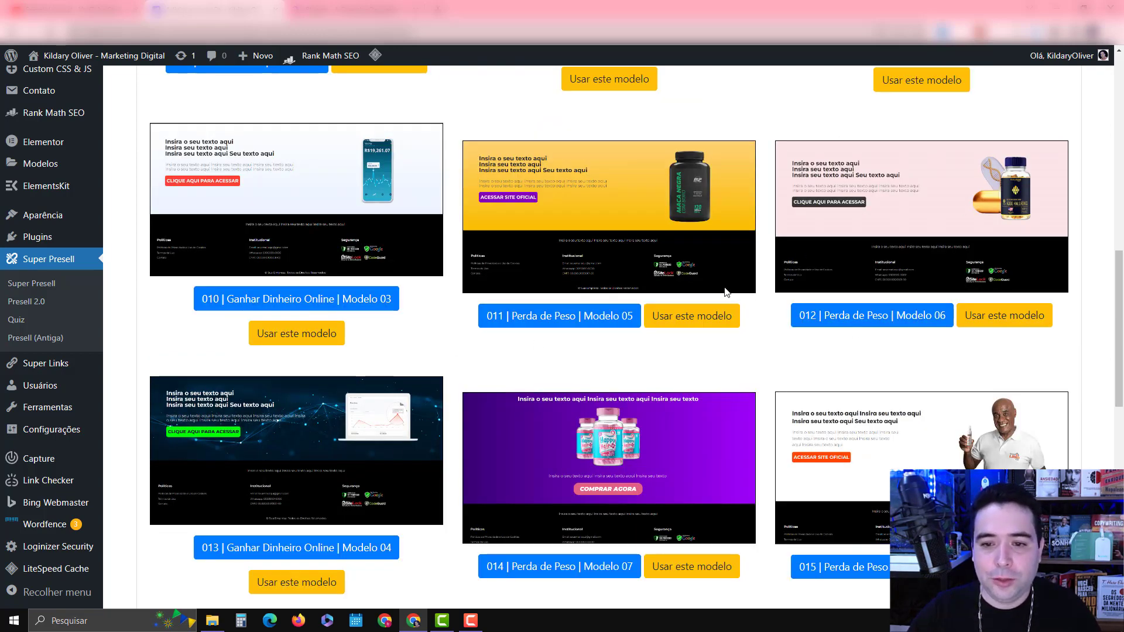
pyautogui.scroll(-2, 628, 326)
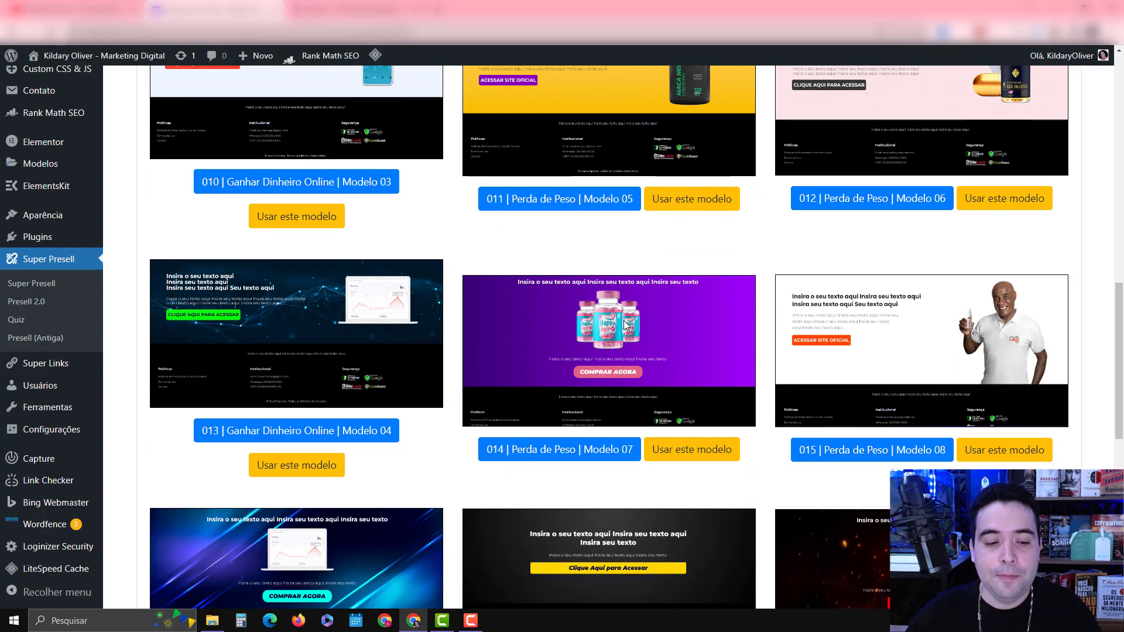
pyautogui.scroll(-10, 629, 325)
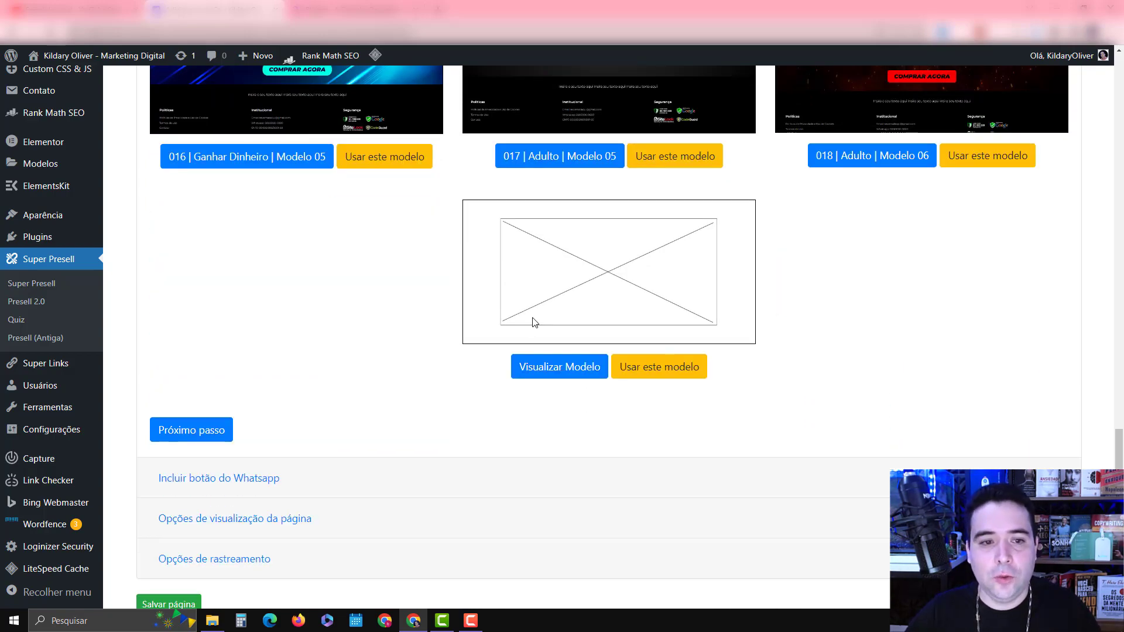
pyautogui.scroll(-1, 322, 352)
pyautogui.click(213, 383)
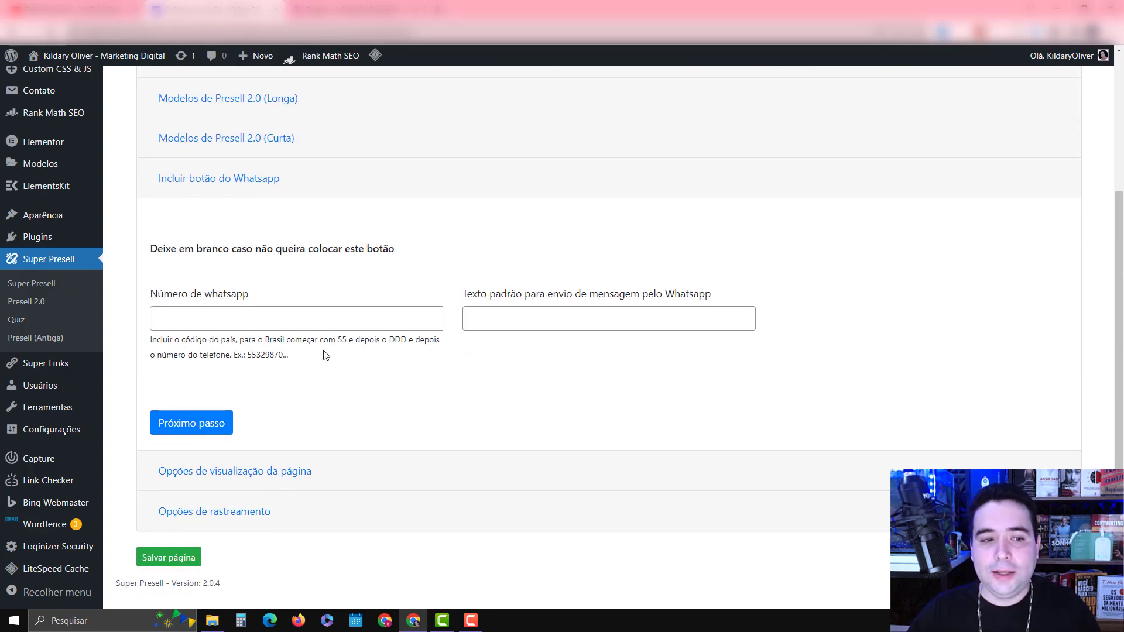
# Enter the WhatsApp number and the default message "olá venho da página do produto x", and continue to the page display options
pyautogui.click(259, 317)
pyautogui.write('11000000')
pyautogui.click(536, 318)
pyautogui.write('olá venho dsa pá')
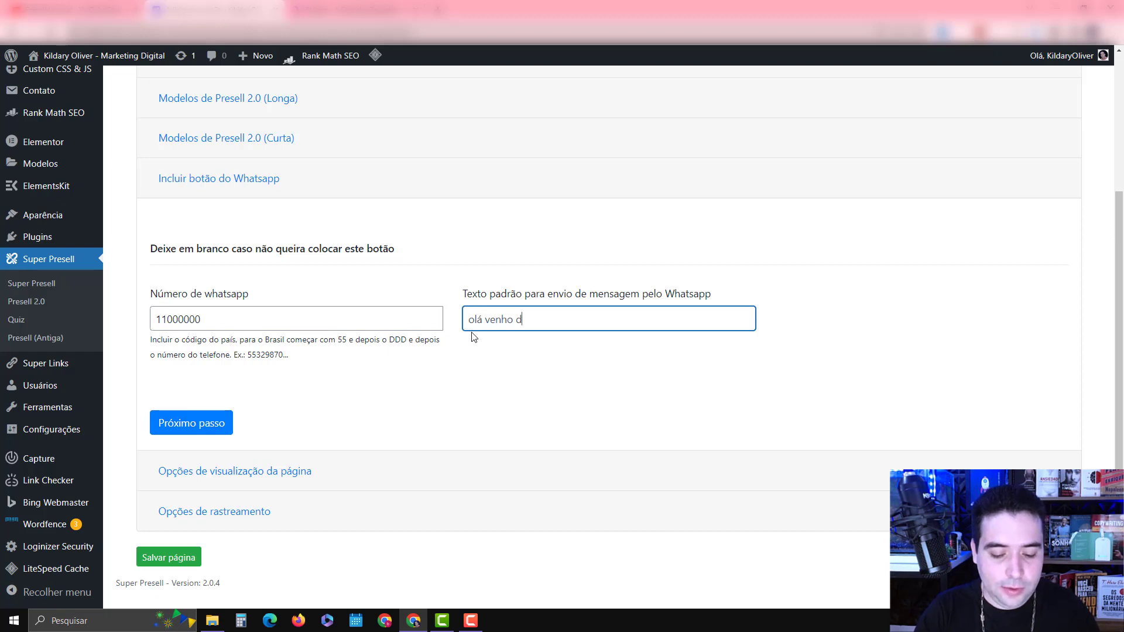
pyautogui.write('do produto x')
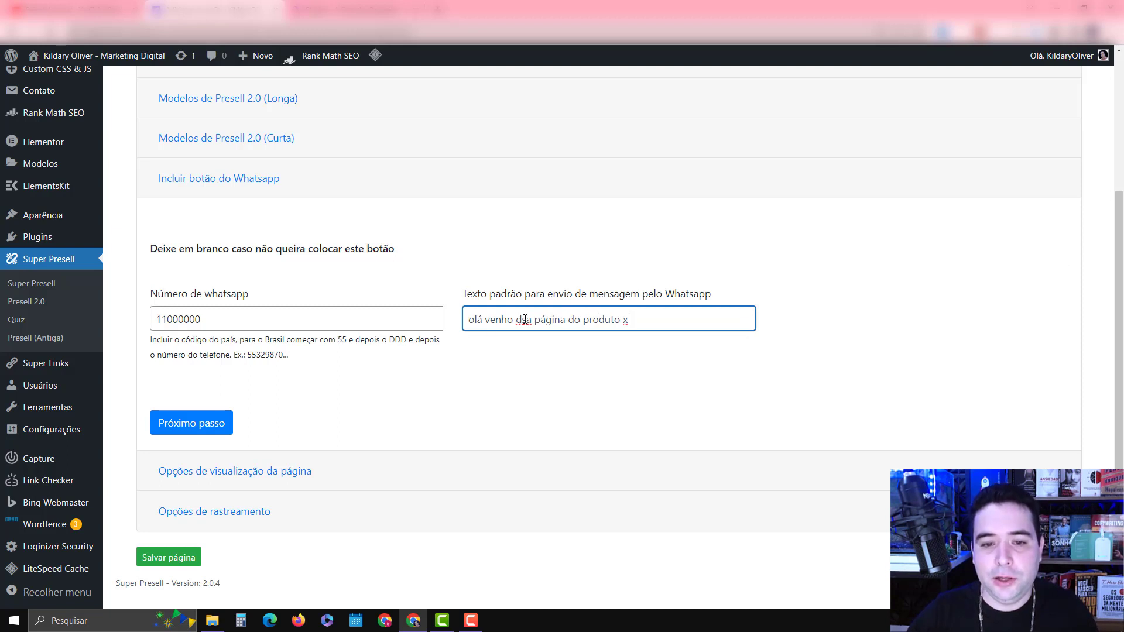
pyautogui.click(526, 319)
pyautogui.press('BackSpace')
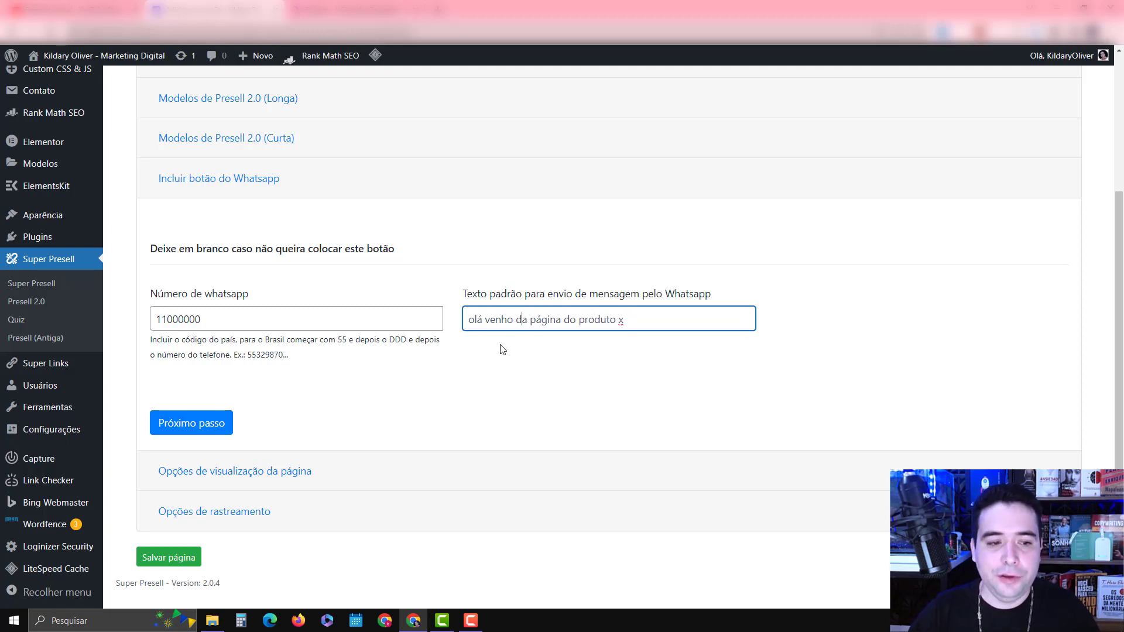
pyautogui.click(218, 428)
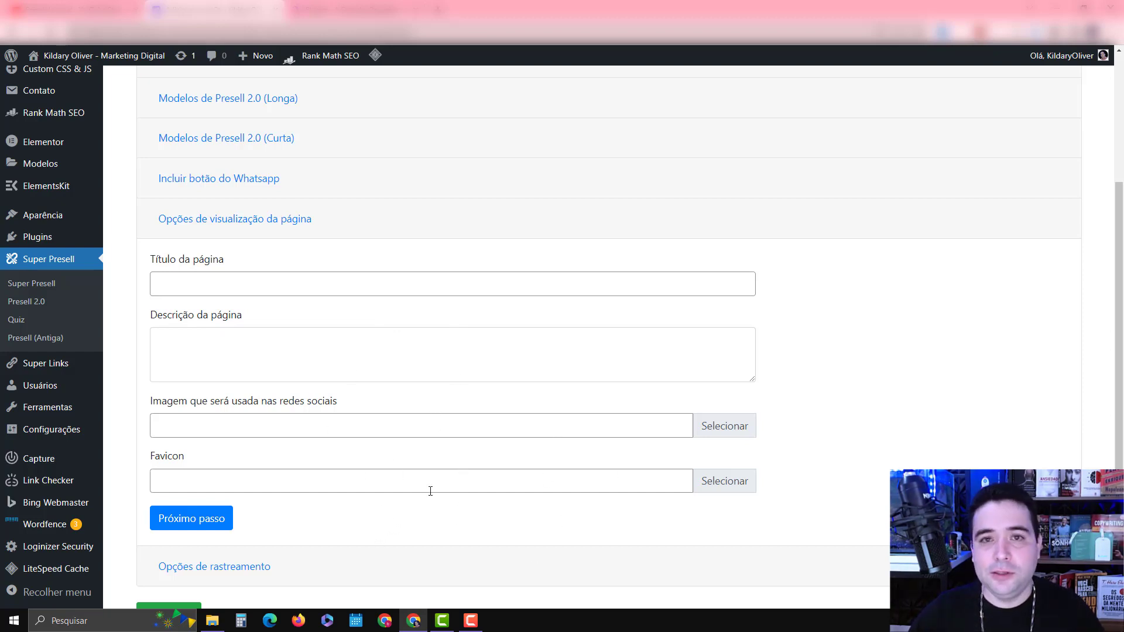
# Leave the page display and tracking options unfilled and save the page
pyautogui.scroll(-2, 410, 489)
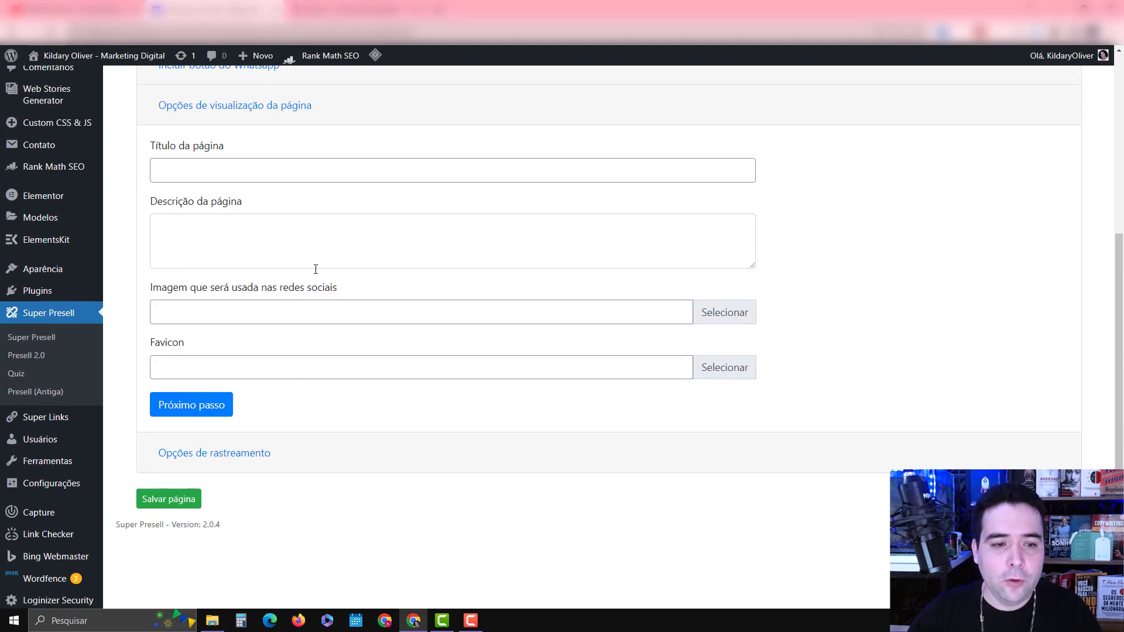
pyautogui.click(211, 408)
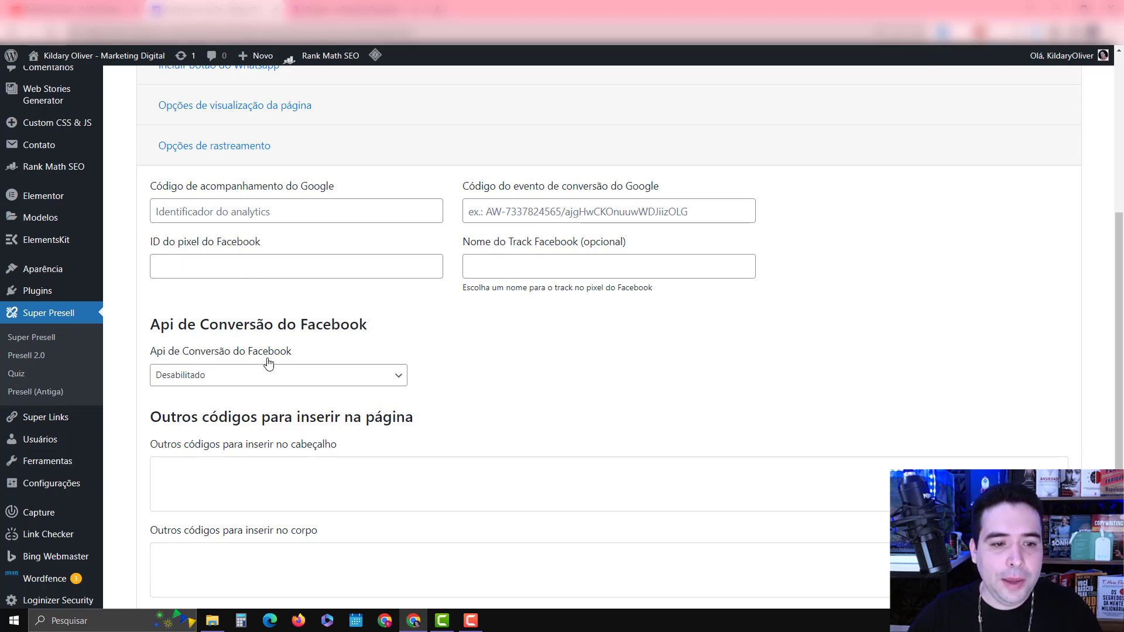
pyautogui.scroll(-3, 363, 380)
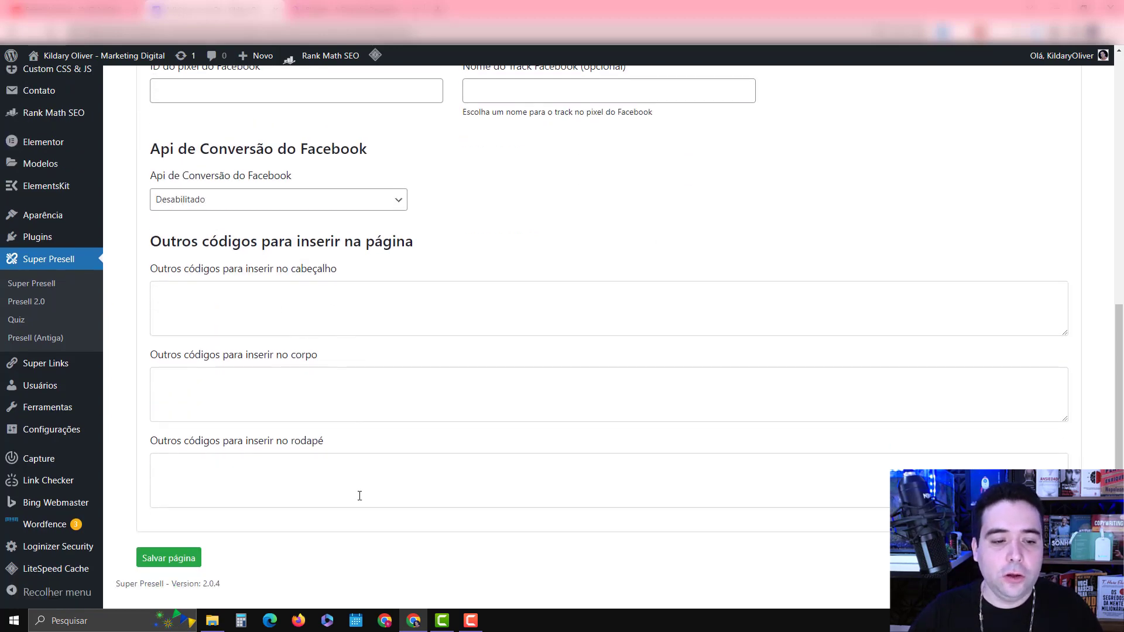
pyautogui.click(181, 561)
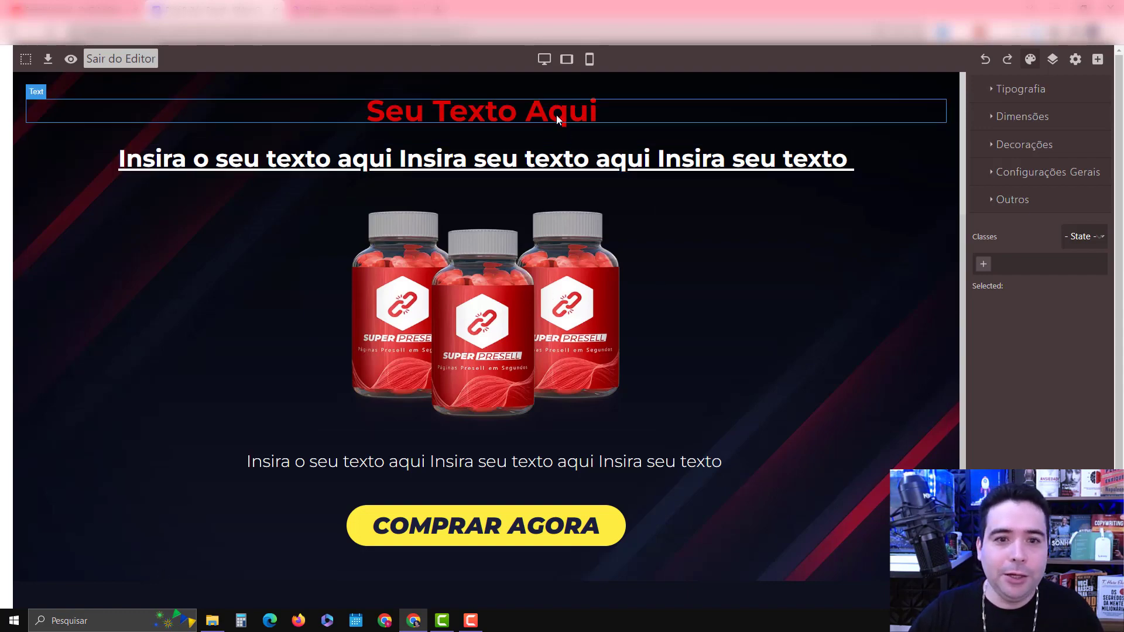
# Replace the red heading text at the start of the page with "PRODUTO X"
pyautogui.scroll(-4, 621, 208)
pyautogui.scroll(-20, 620, 213)
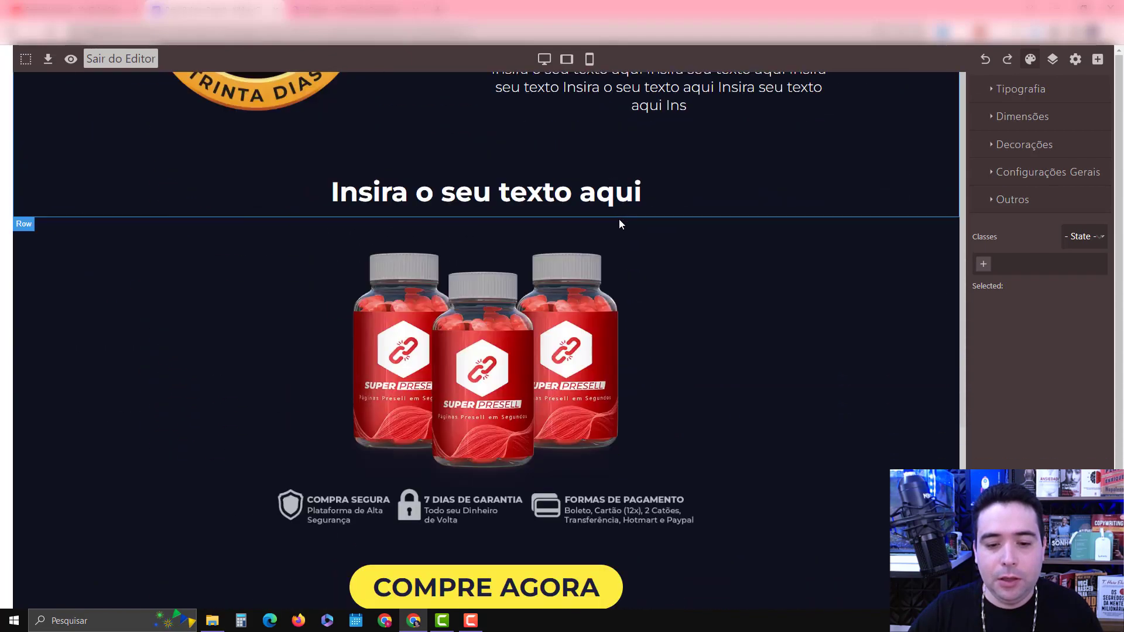
pyautogui.scroll(-5, 619, 223)
pyautogui.scroll(13, 605, 319)
pyautogui.scroll(15, 598, 338)
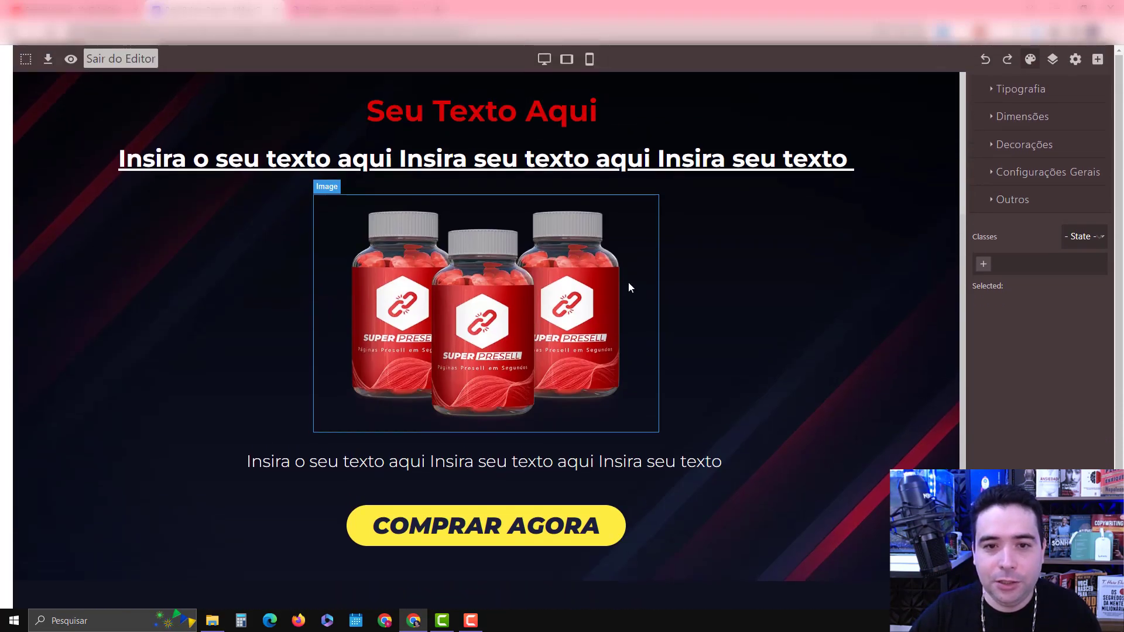
pyautogui.tripleClick(544, 114)
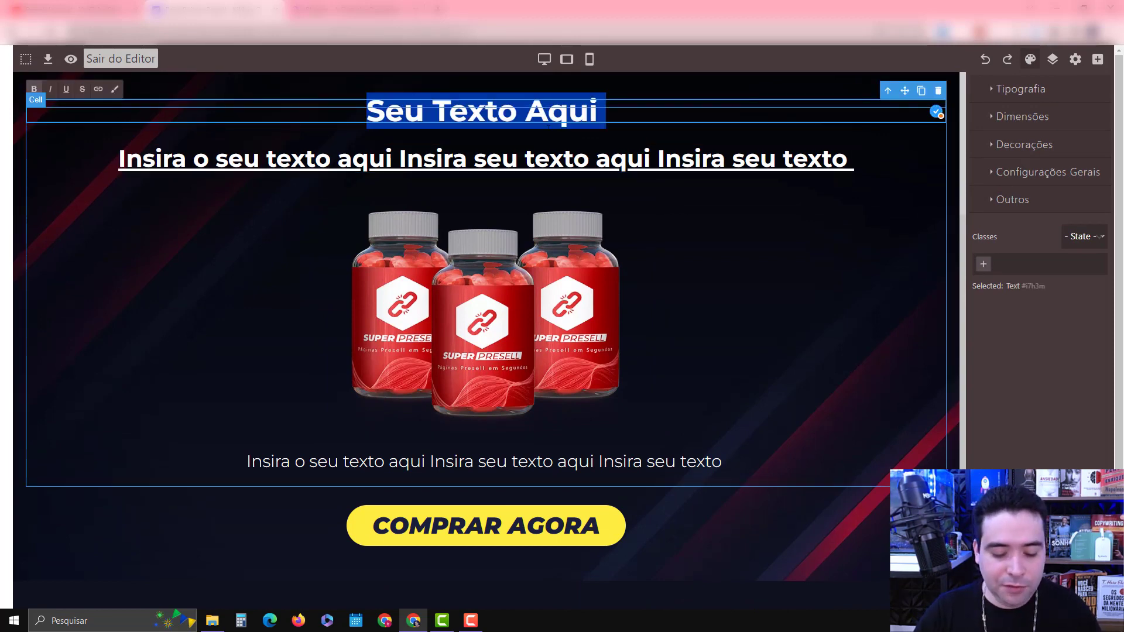
pyautogui.write('PROD')
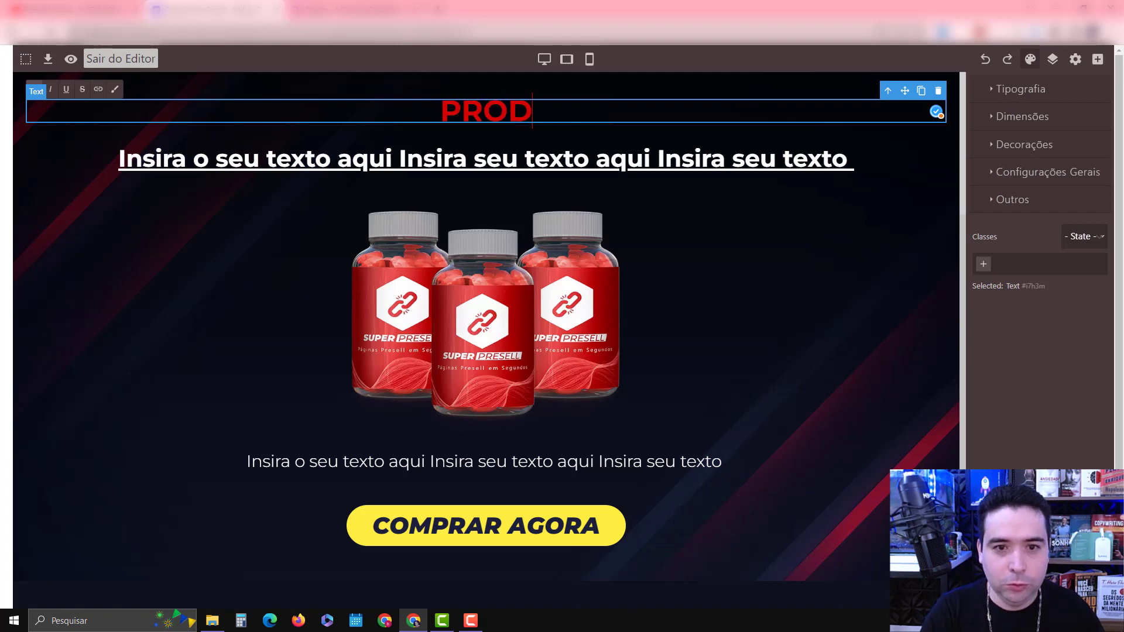
pyautogui.write('UTO X')
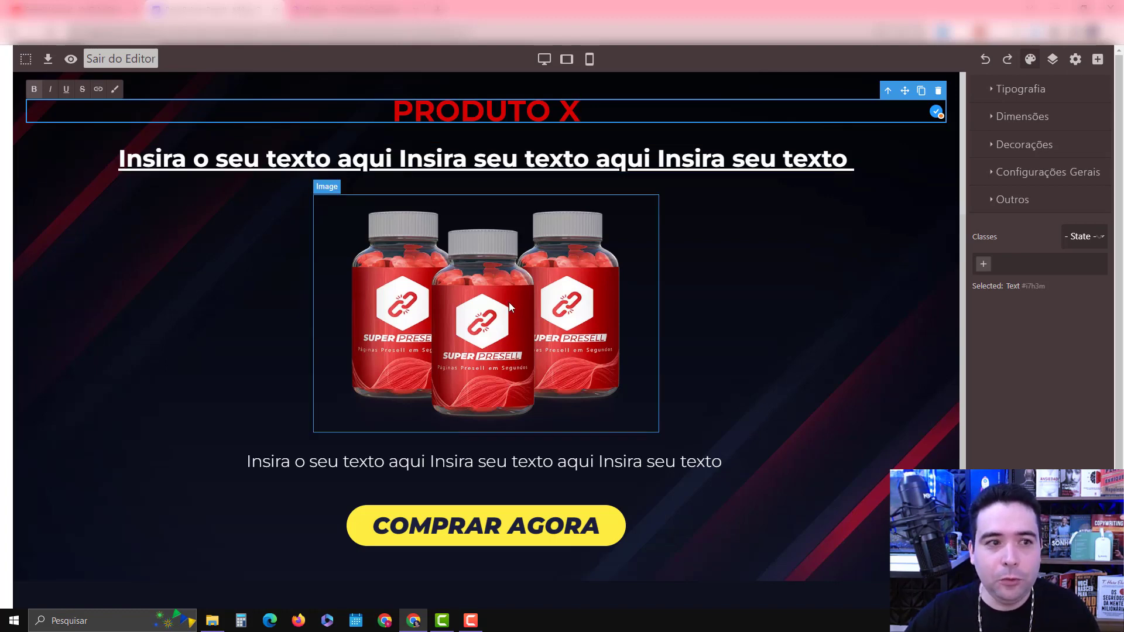
# Select the three-bottle product image below the subheading and examine its typography, dimension and decoration settings
pyautogui.click(510, 166)
pyautogui.doubleClick(507, 166)
pyautogui.click(469, 288)
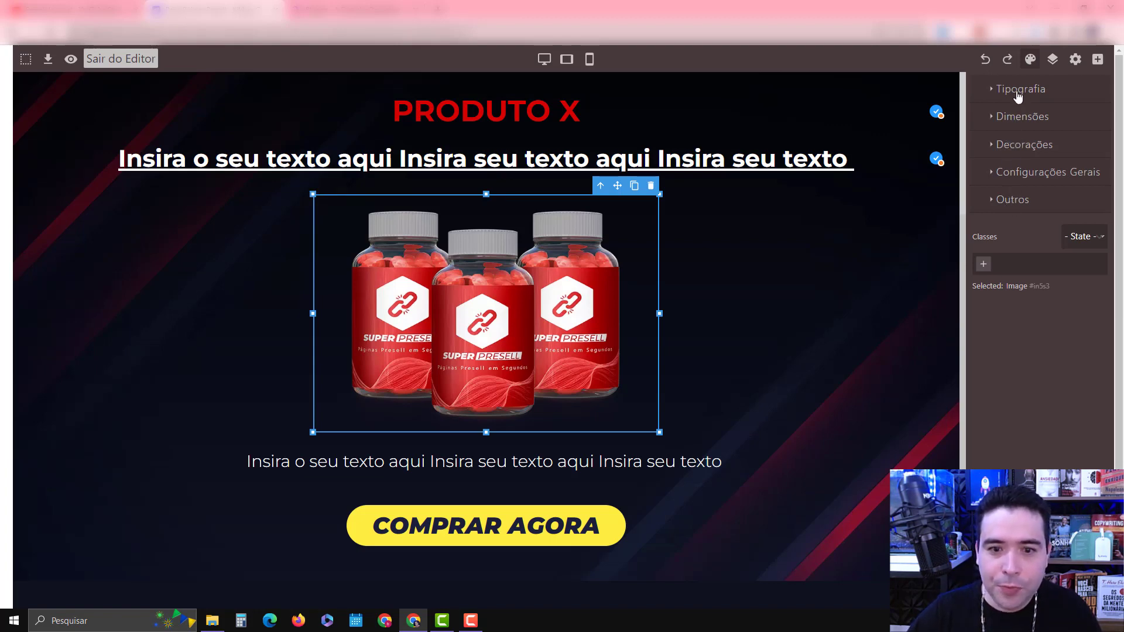
pyautogui.click(1018, 93)
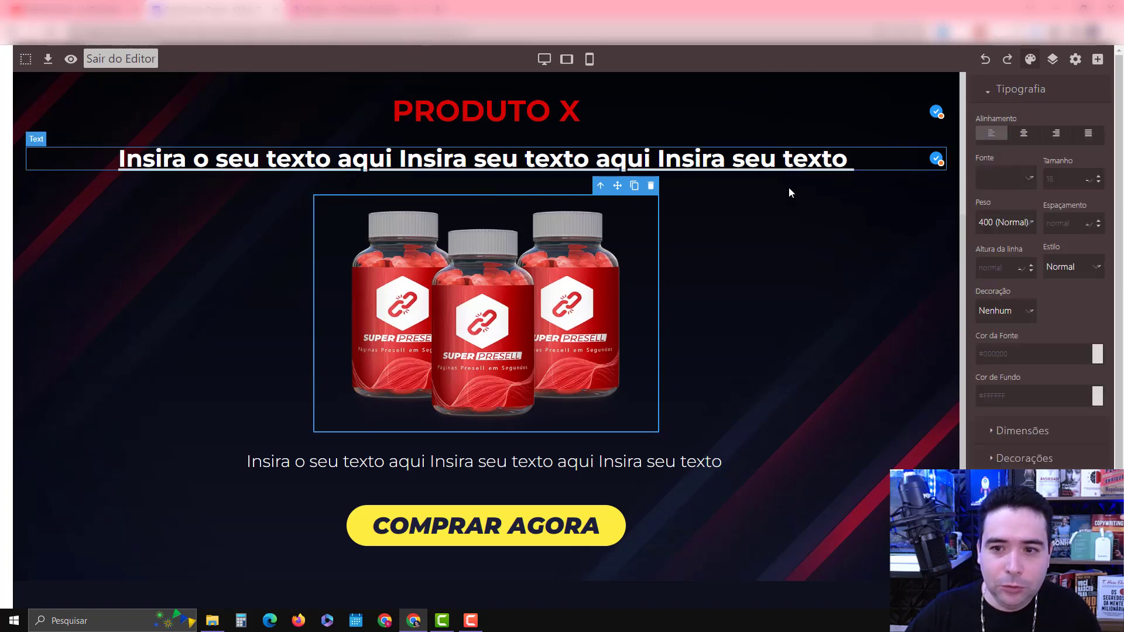
pyautogui.click(1027, 89)
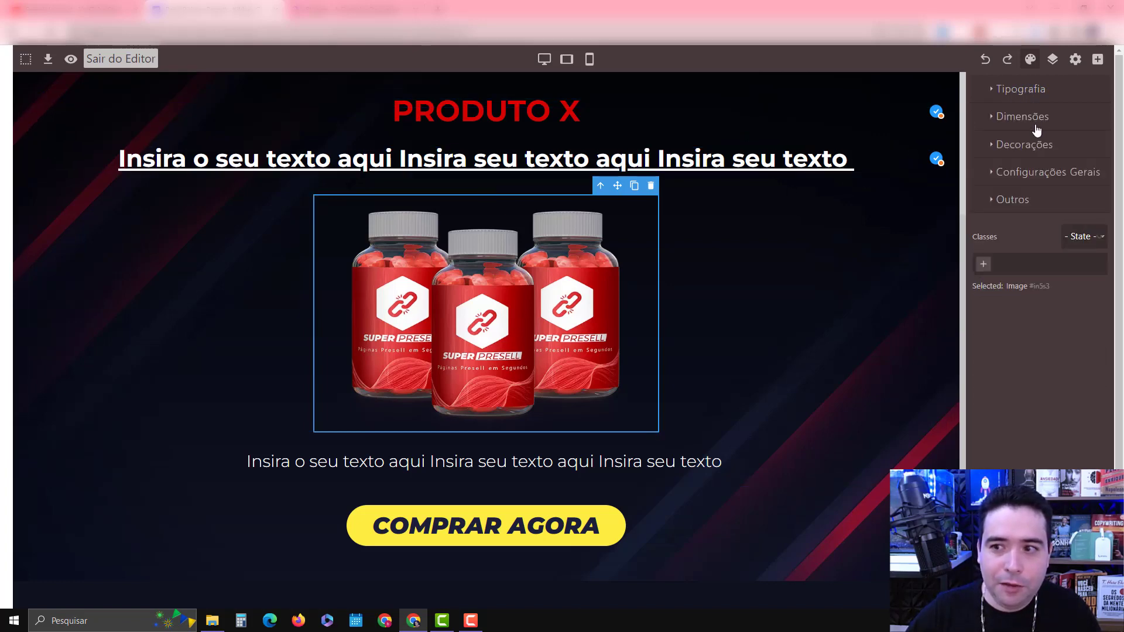
pyautogui.click(1032, 122)
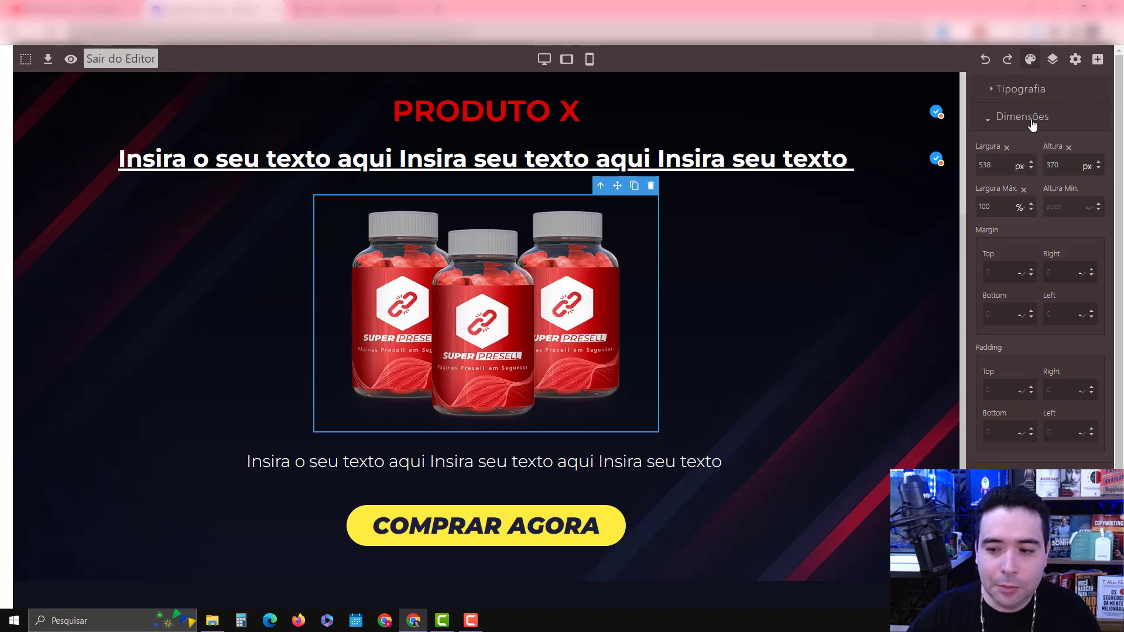
pyautogui.click(1032, 120)
pyautogui.click(1030, 145)
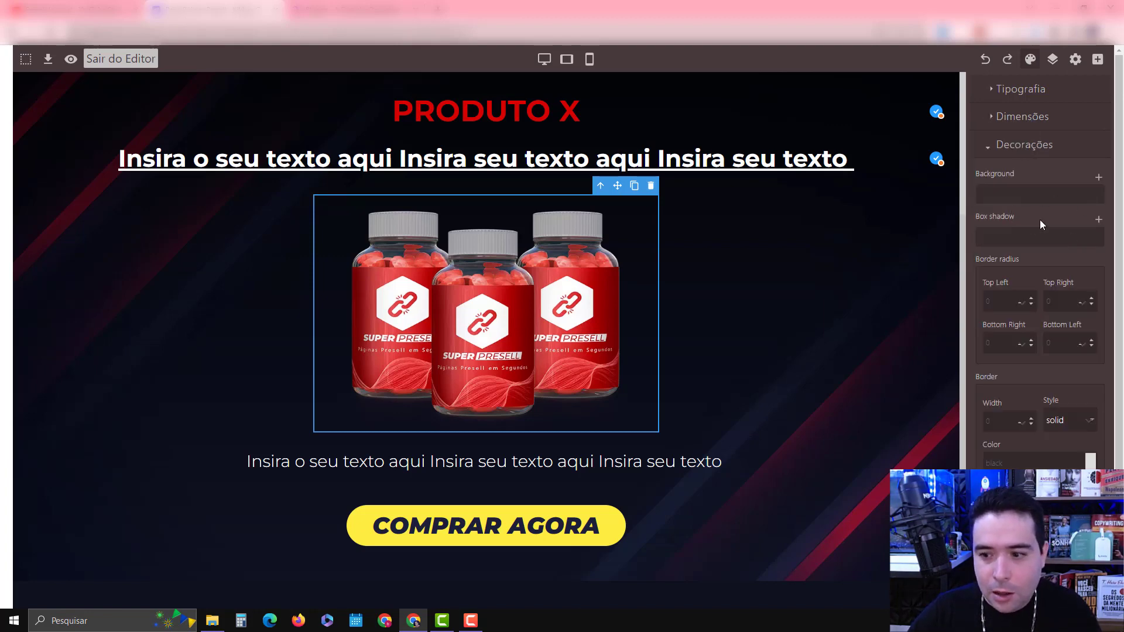
# Examine the product image's general configuration, opacity and transition settings, and open the layer manager
pyautogui.scroll(-1, 1041, 222)
pyautogui.click(1041, 467)
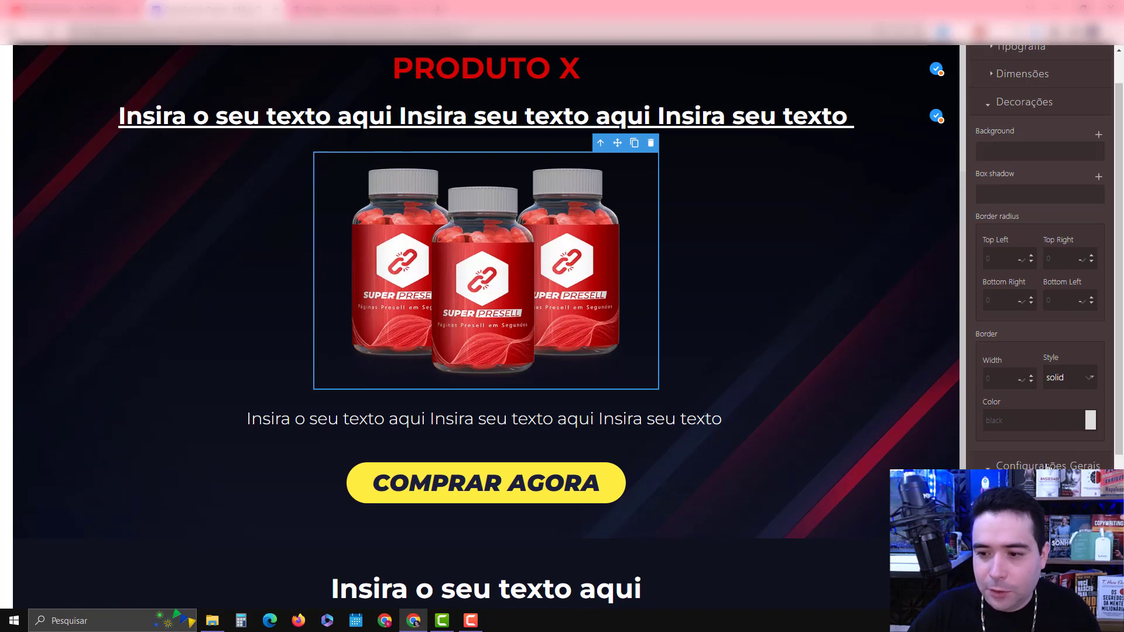
pyautogui.scroll(-3, 1041, 467)
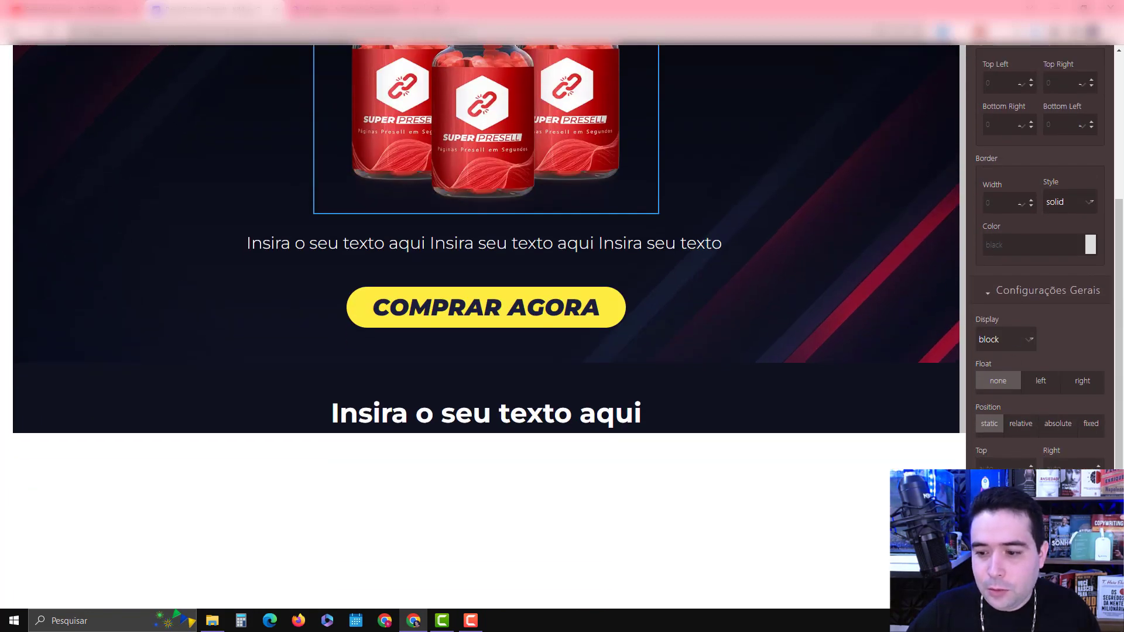
pyautogui.scroll(3, 1021, 441)
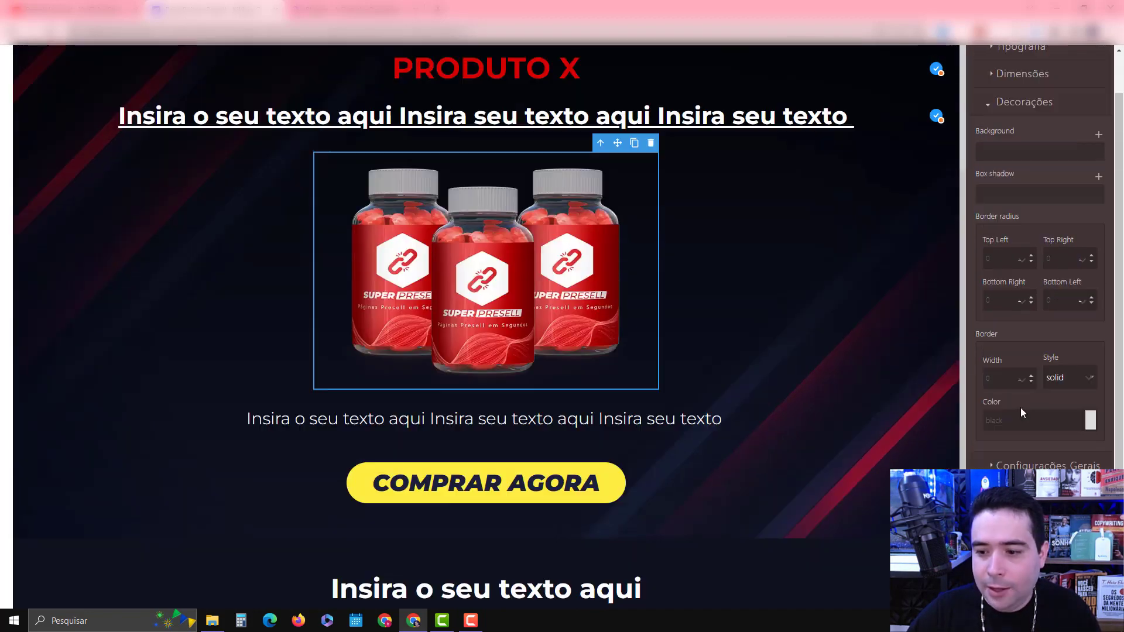
pyautogui.scroll(-2, 562, 287)
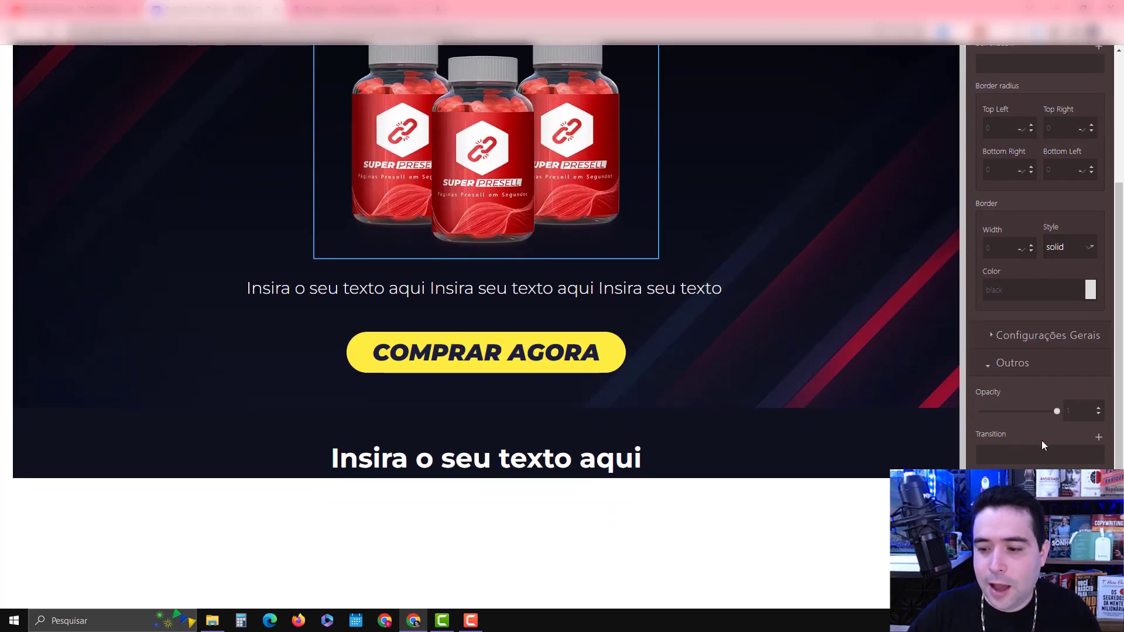
pyautogui.scroll(3, 1046, 451)
pyautogui.click(1053, 59)
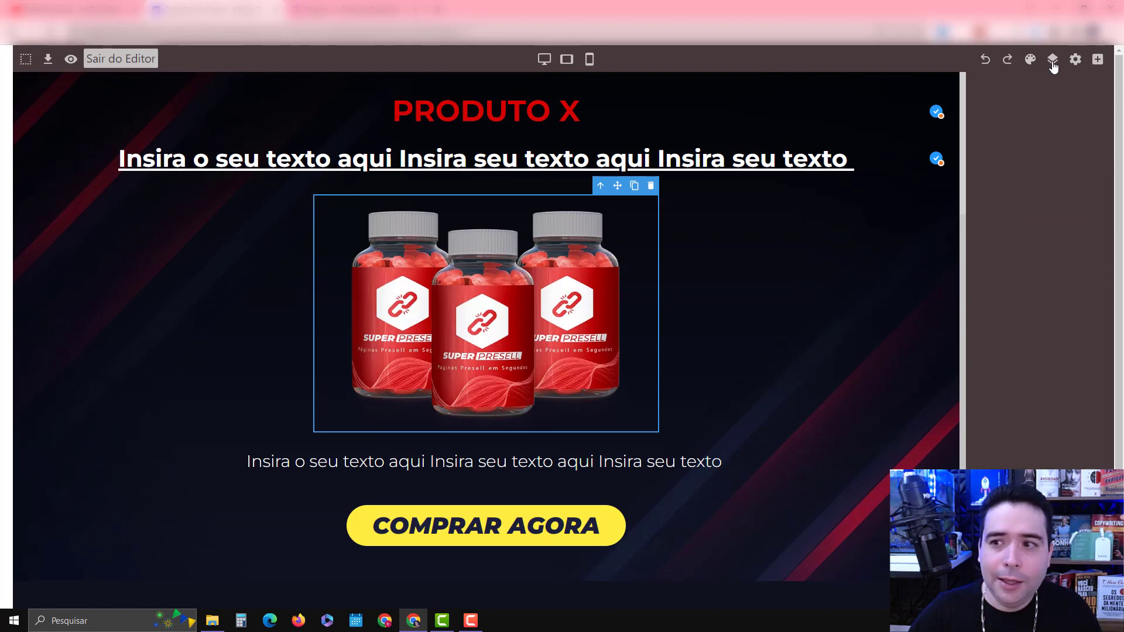